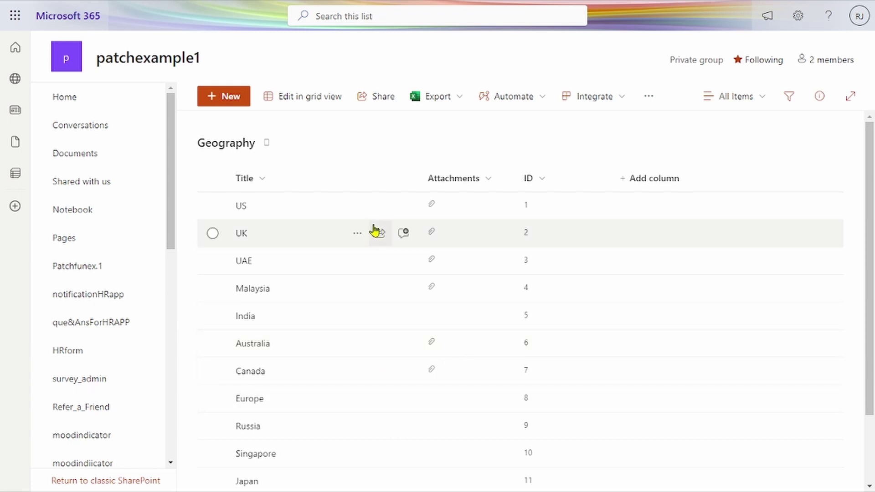
- Start a new Geography list item titled 'New Recored'
left_click(228, 113)
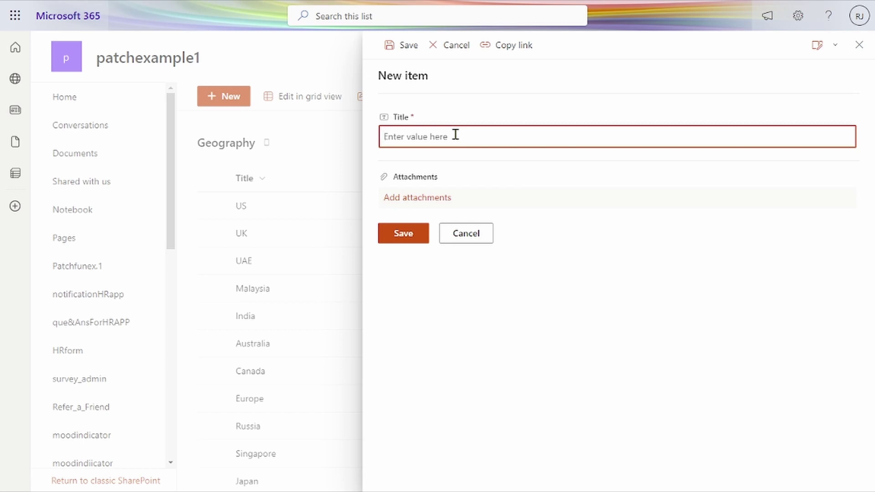
type("New ")
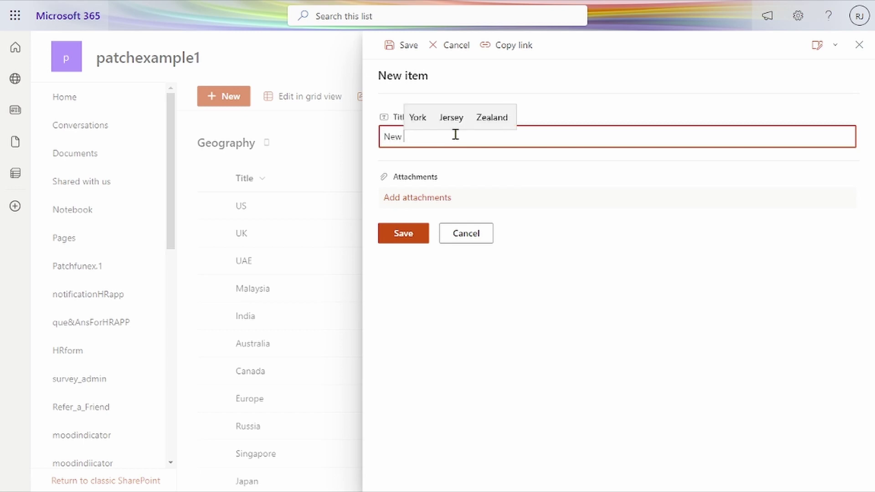
type("Recored")
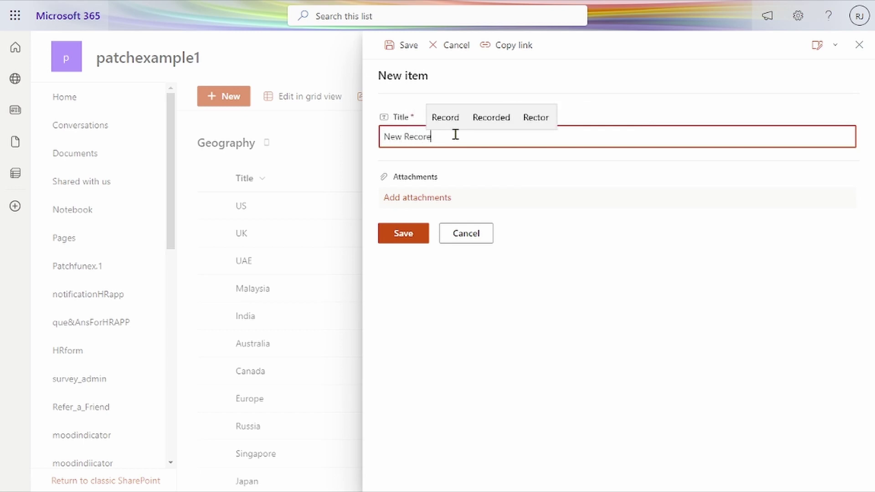
left_click(428, 200)
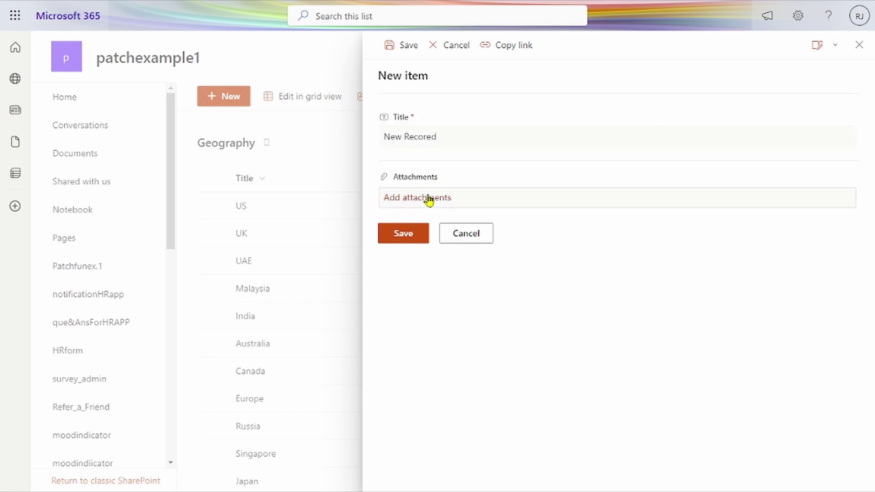
- Attach the Book6R.xlsx workbook from Downloads to the new item
left_click(428, 200)
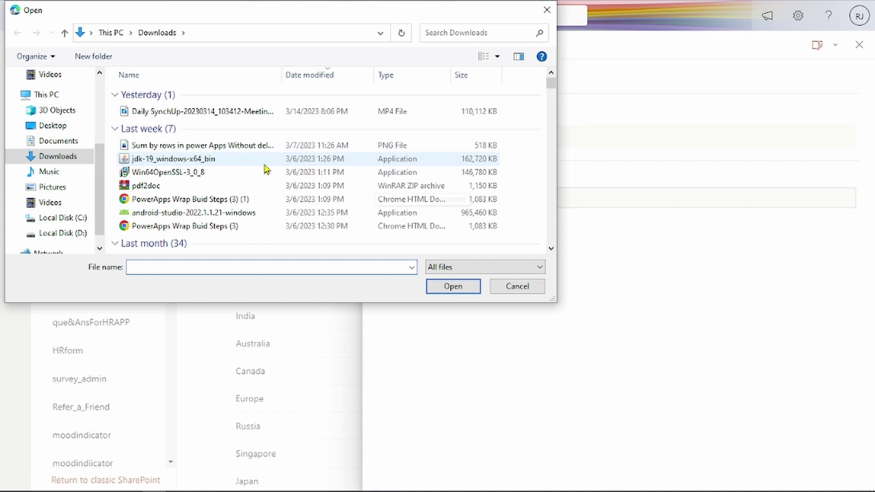
scroll(264, 166, "down", 4)
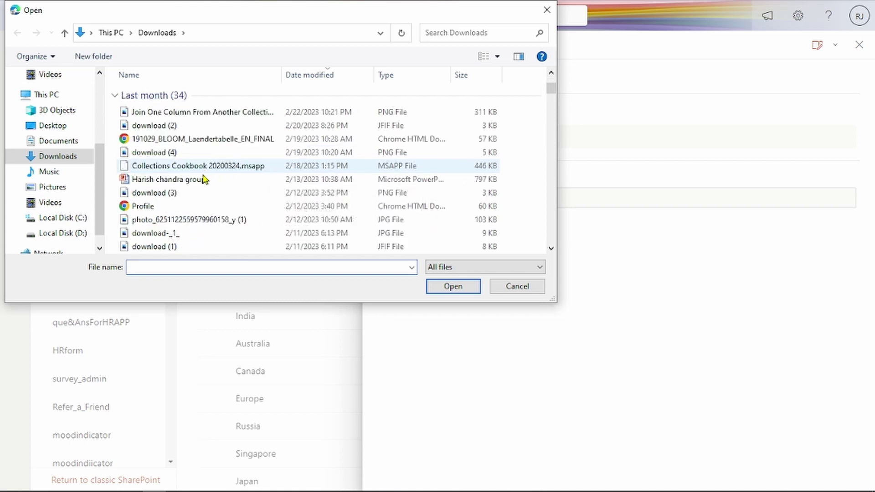
scroll(216, 202, "down", 3)
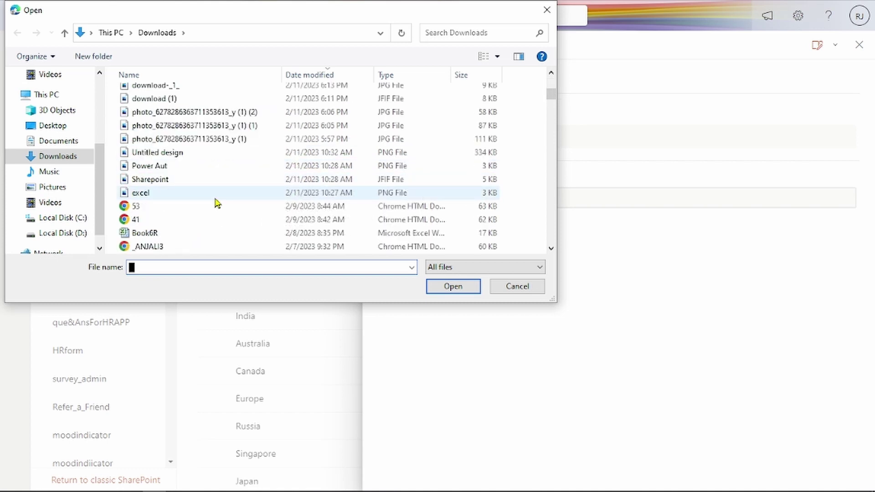
scroll(217, 203, "down", 4)
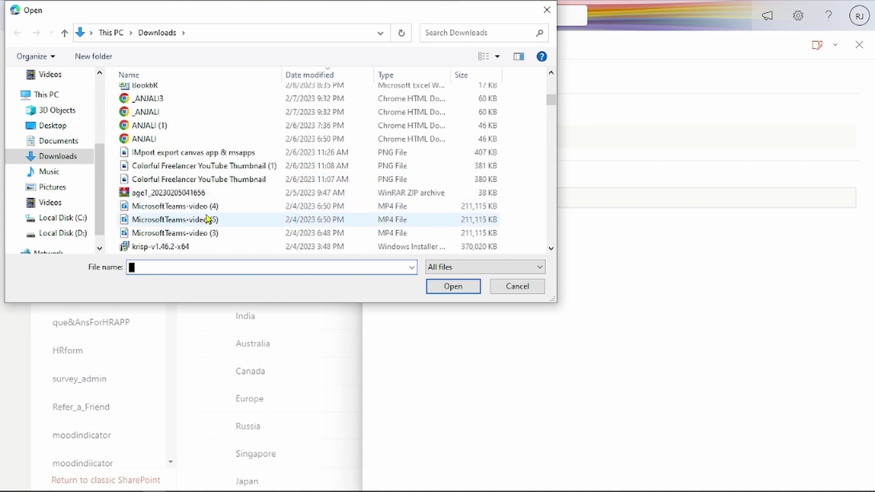
left_click(233, 89)
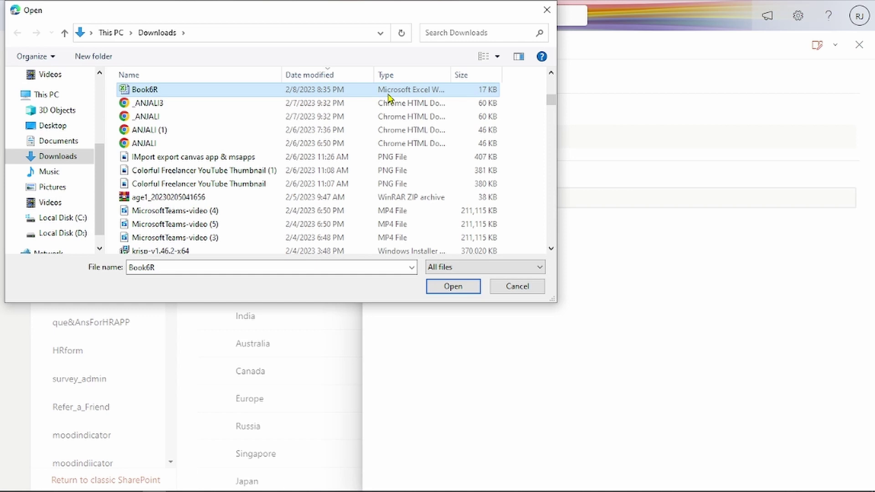
left_click(454, 294)
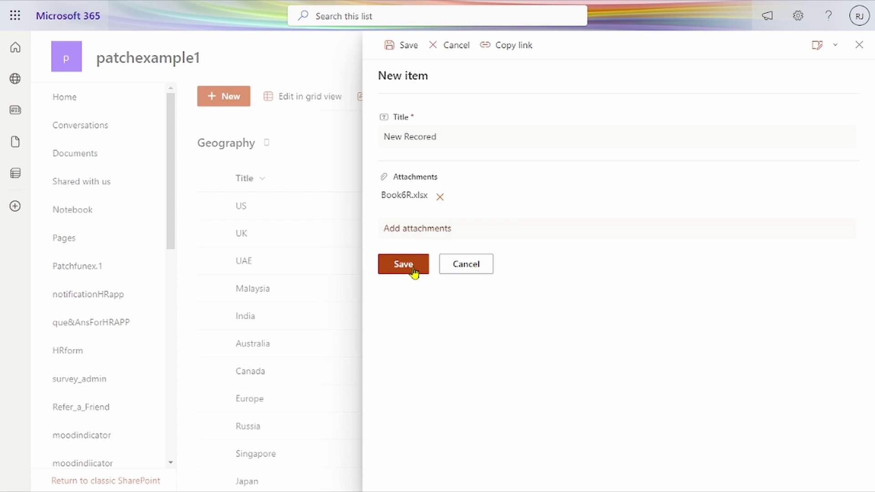
- Save the New Recored item, reopen it to confirm its Book6R.xlsx attachment, then reload the list
left_click(413, 269)
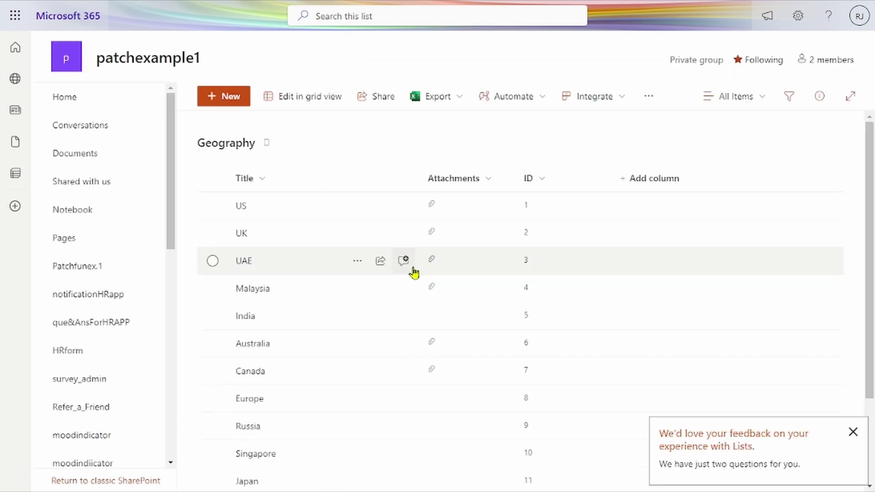
scroll(412, 271, "down", 3)
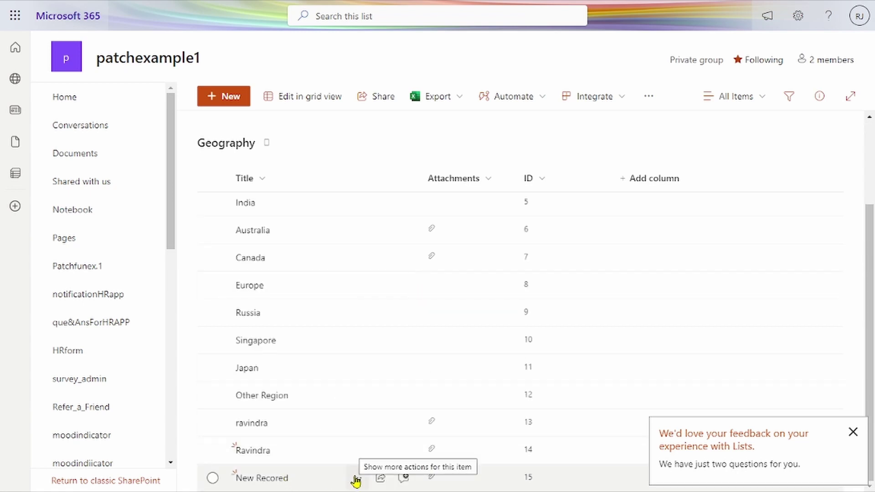
left_click(431, 486)
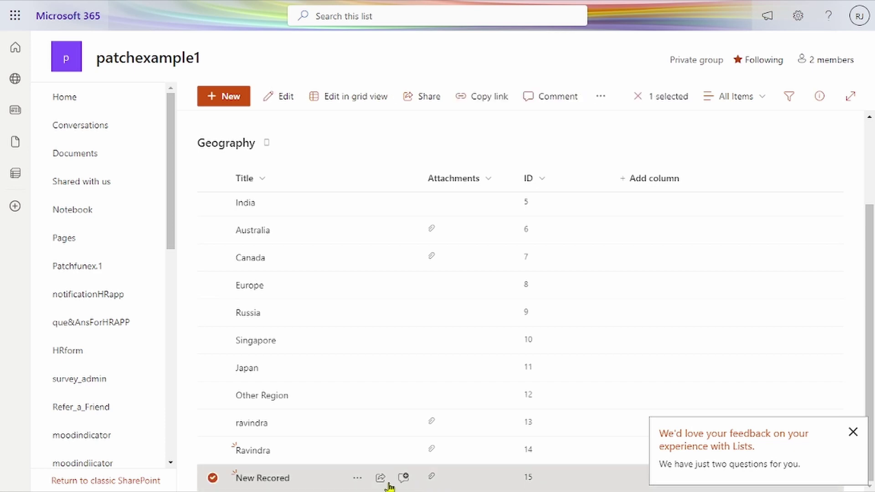
left_click(360, 480)
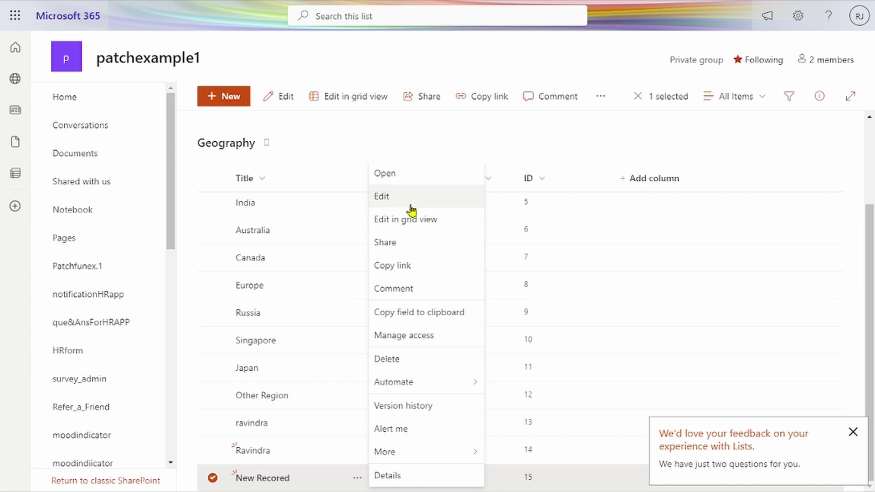
left_click(410, 206)
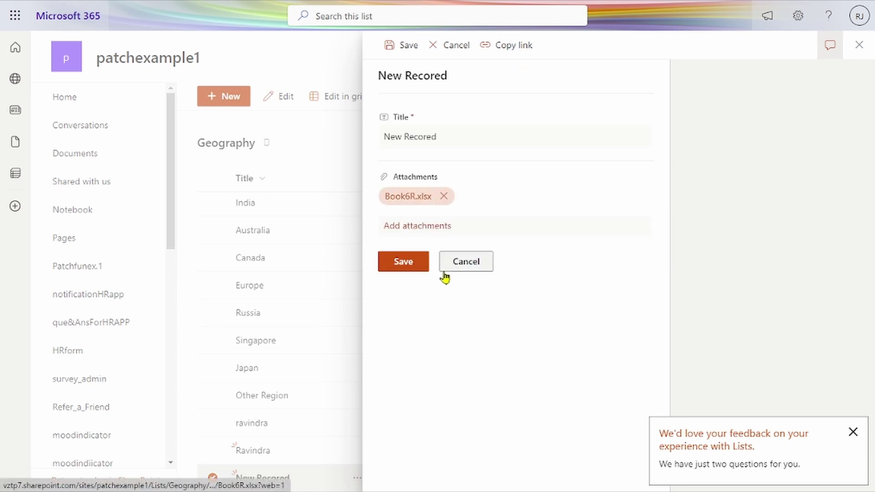
left_click(857, 45)
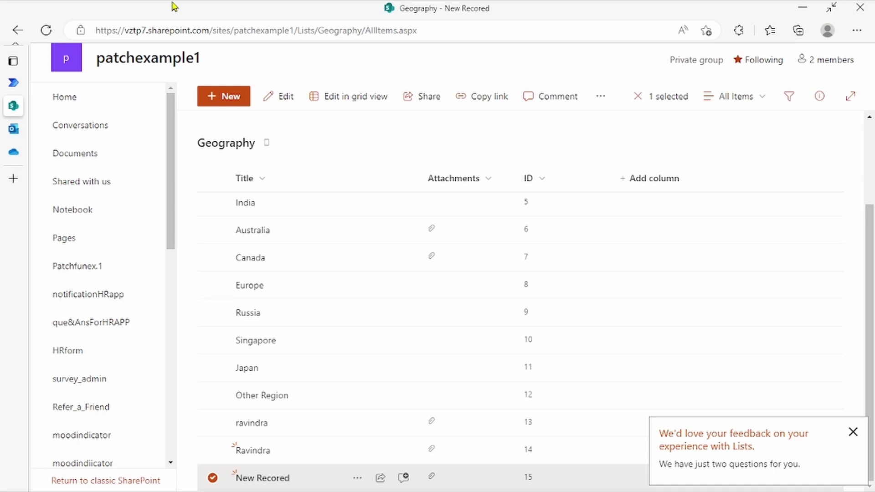
left_click(47, 34)
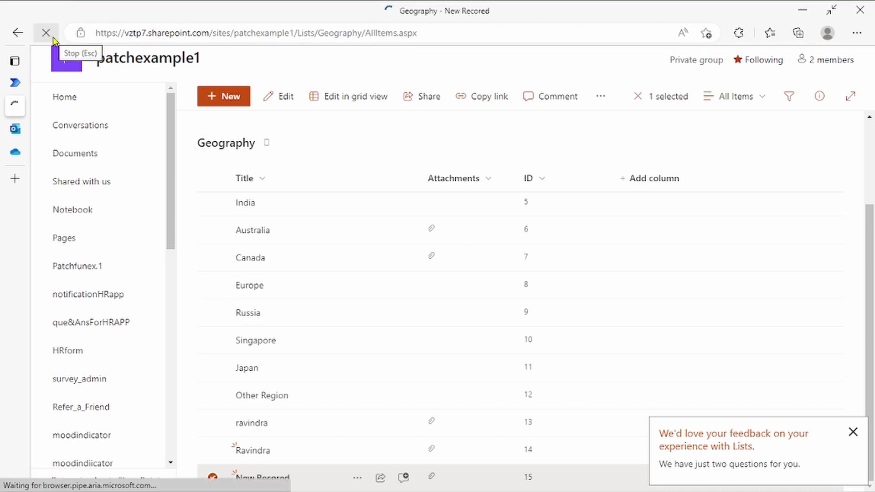
- Go from the flow editor to the R_J_Word_PDF details page and view its run history
mouse_move(15, 106)
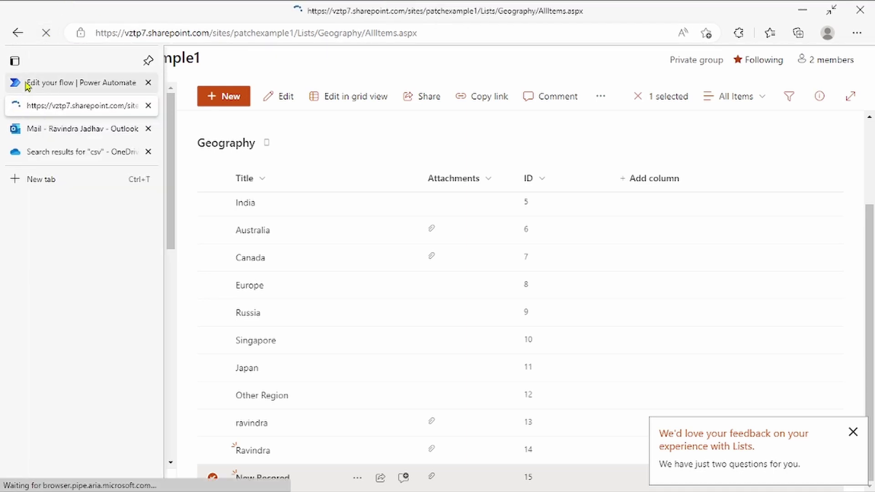
left_click(28, 84)
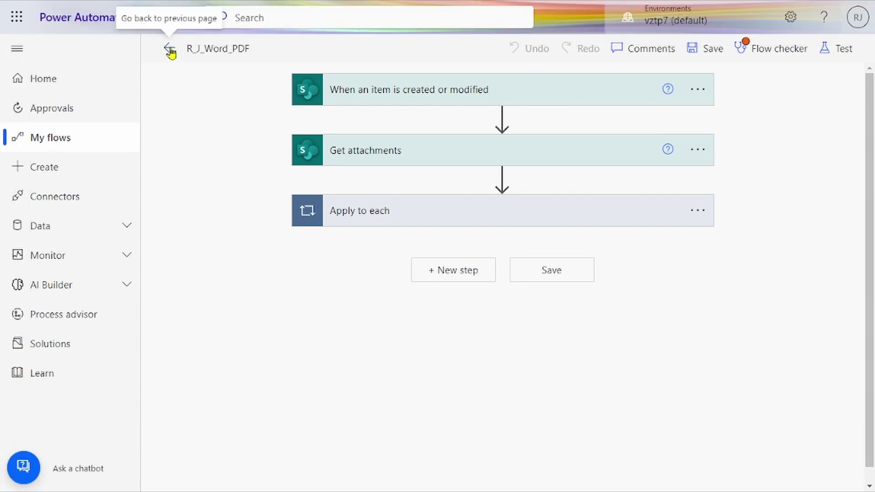
left_click(171, 54)
key("super")
key("super")
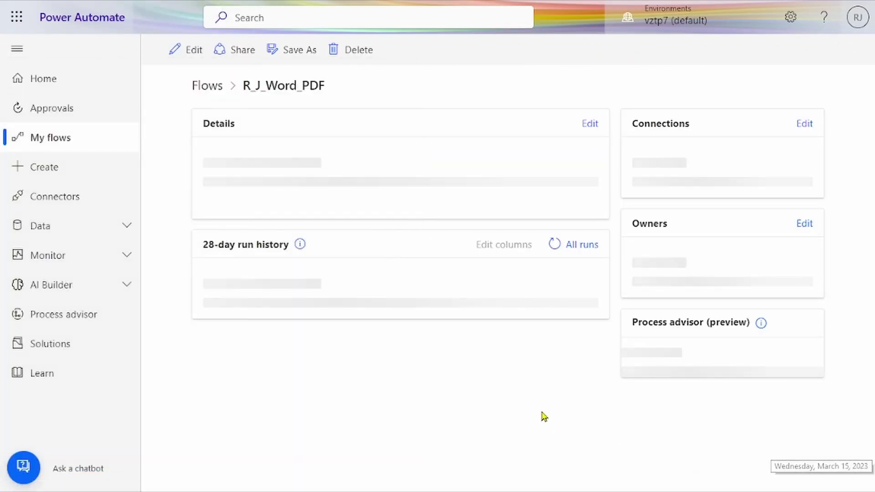
mouse_move(264, 5)
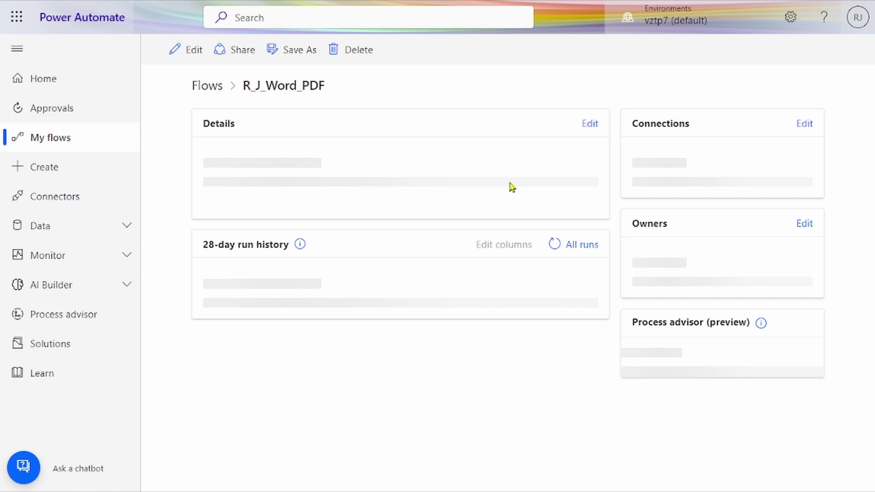
scroll(456, 228, "down", 2)
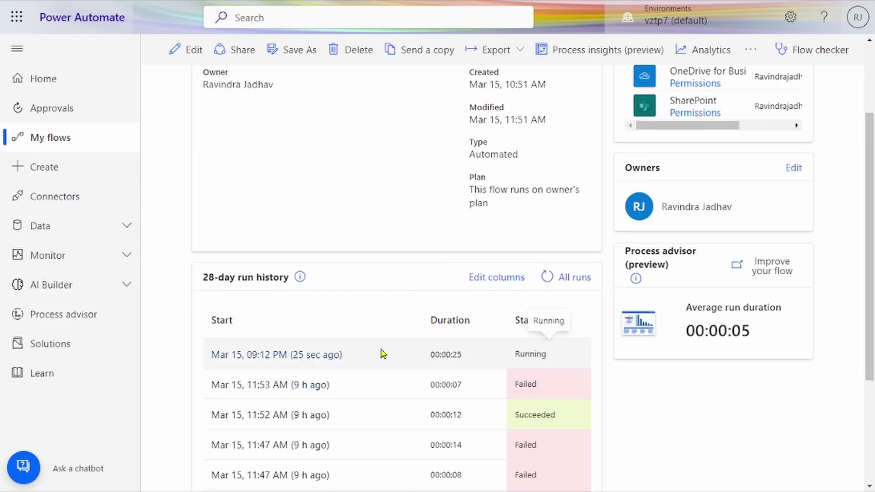
- Open the newest Converted File email with Book6R.pdf attached, then return to the Geography list
mouse_move(2, 5)
left_click(15, 129)
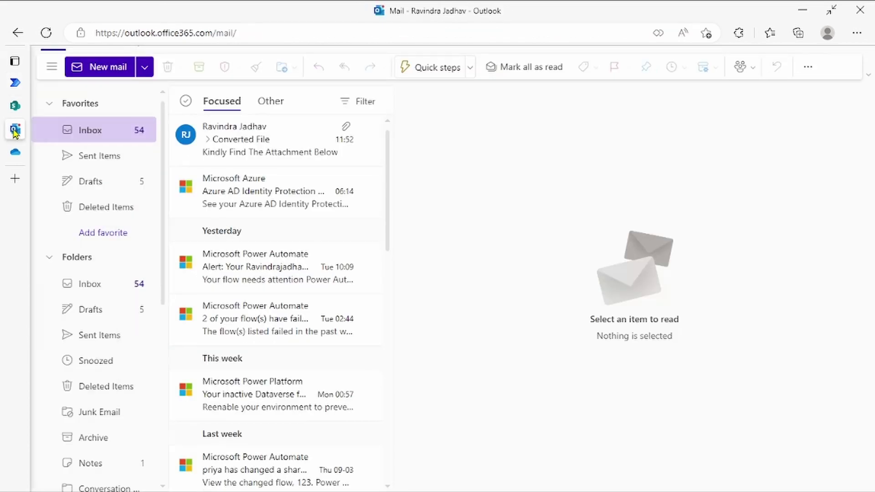
left_click(262, 148)
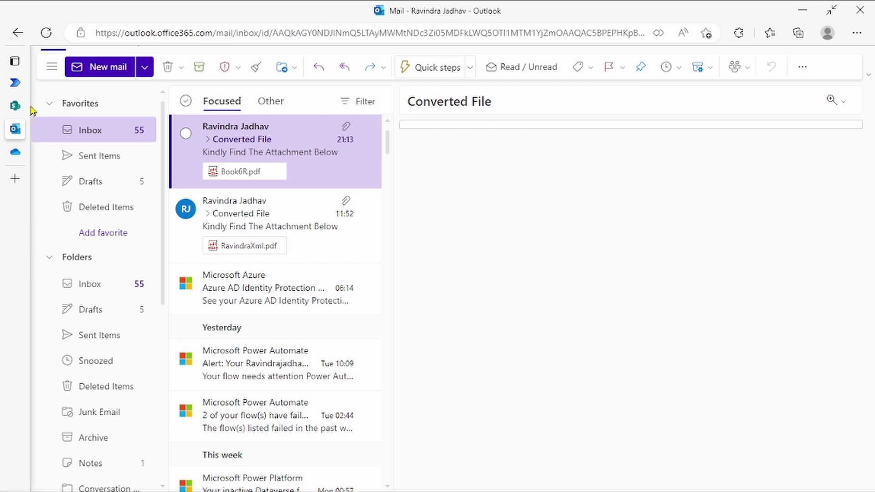
left_click(18, 105)
scroll(424, 255, "down", 3)
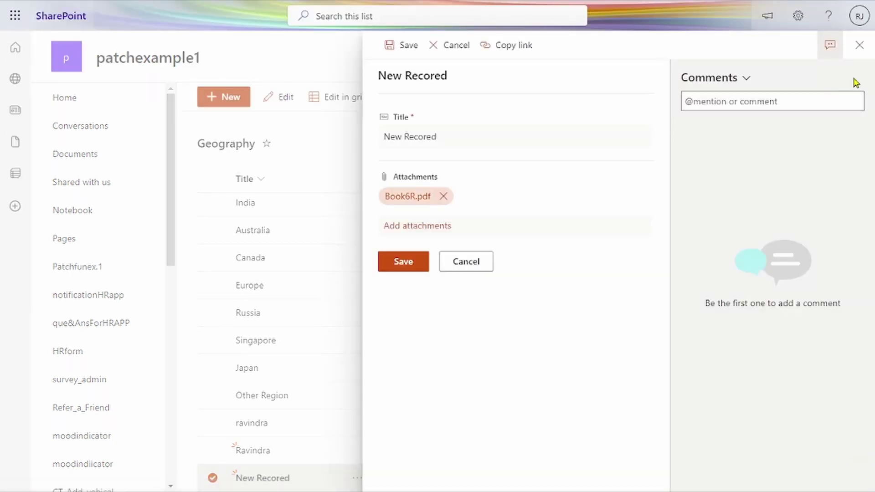
- Cancel the item edit panel and view the Geography list's Attachments and ID columns
left_click(474, 269)
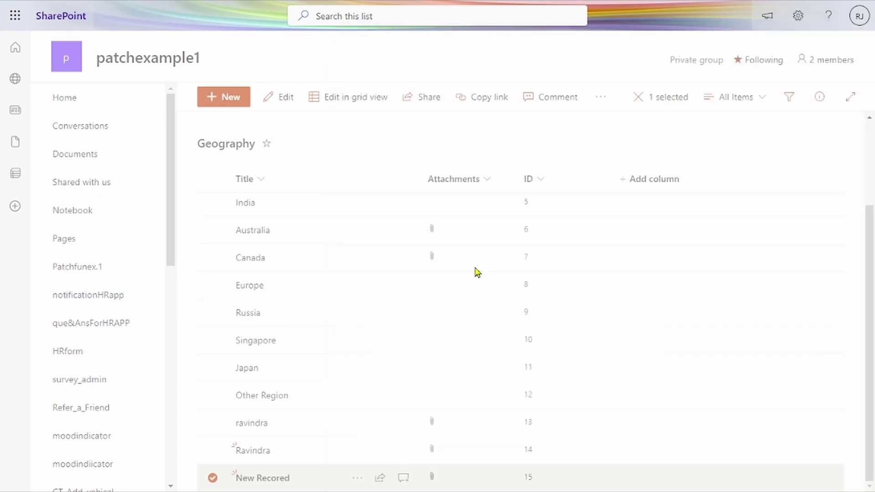
scroll(475, 272, "up", 2)
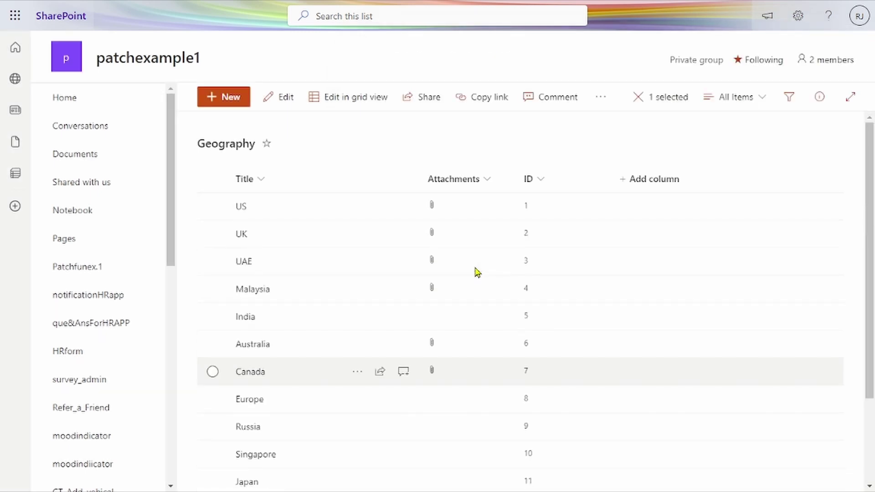
scroll(474, 271, "down", 2)
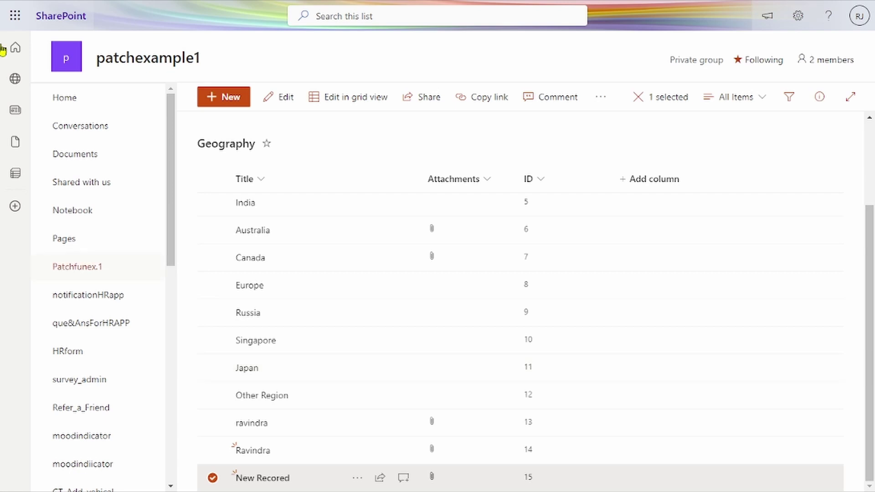
- Check the R_J_Word_PDF flow's 28-day run history, then open the flow in the editor
mouse_move(4, 49)
left_click(40, 87)
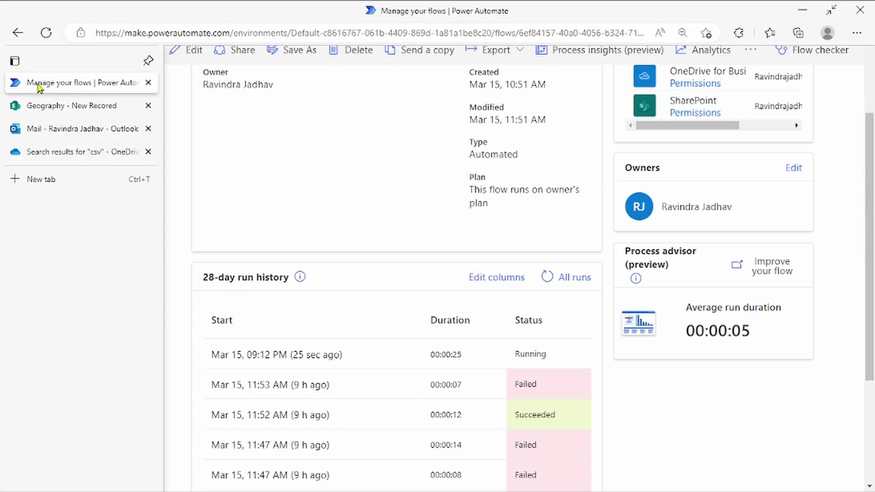
scroll(327, 302, "down", 3)
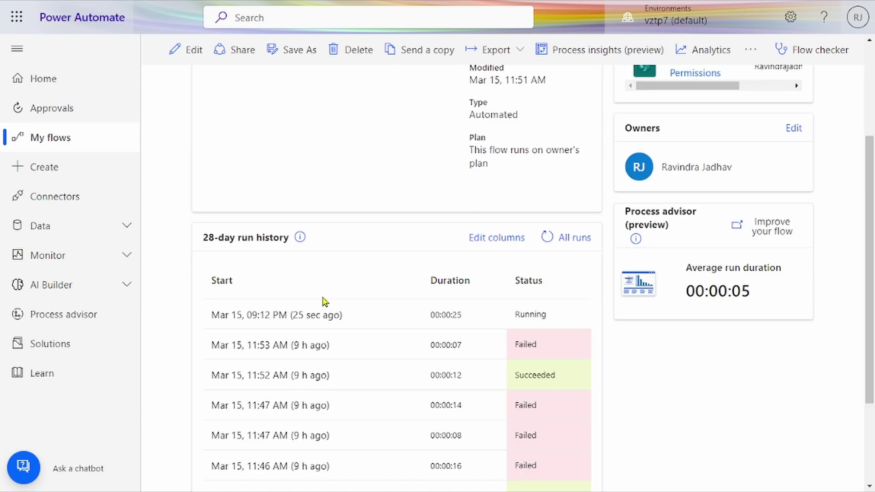
scroll(338, 328, "up", 3)
mouse_move(1, 4)
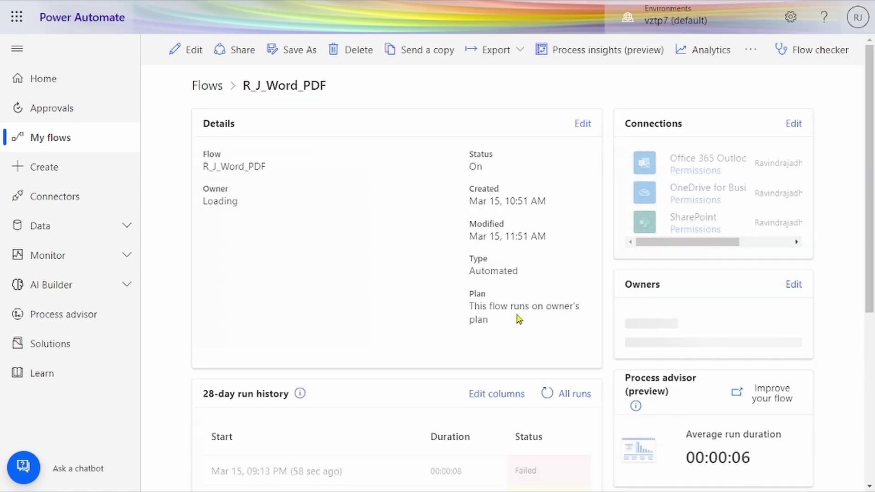
scroll(518, 318, "down", 2)
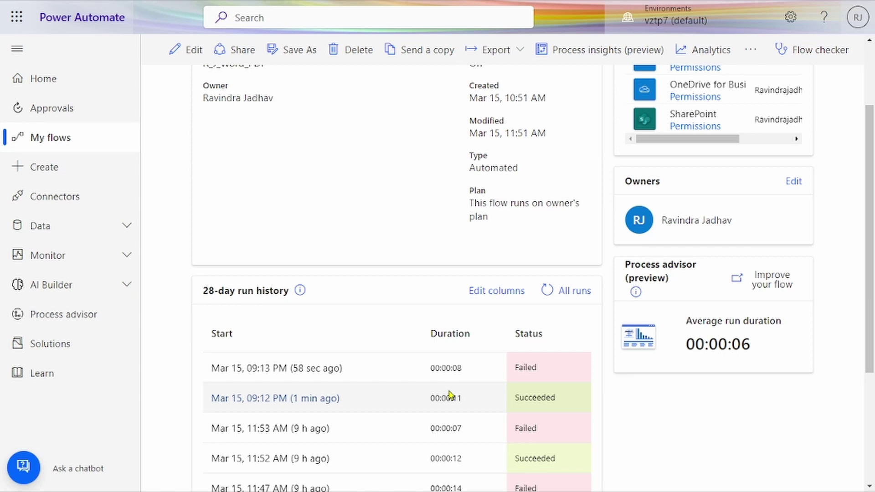
scroll(449, 393, "up", 2)
left_click(189, 58)
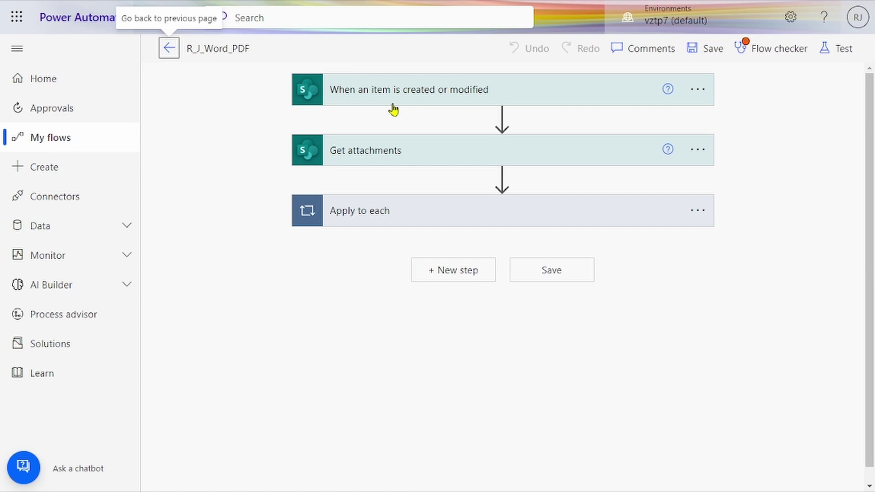
- Expand the trigger card and show its advanced options
left_click(424, 91)
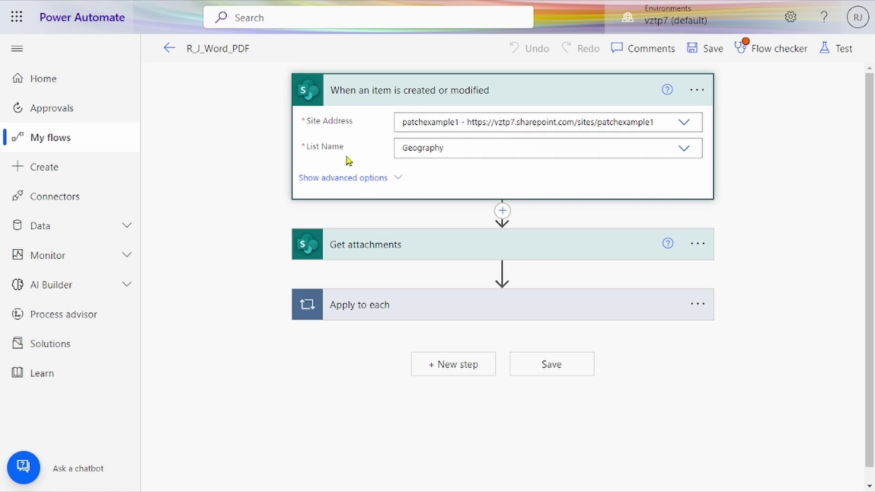
left_click(365, 175)
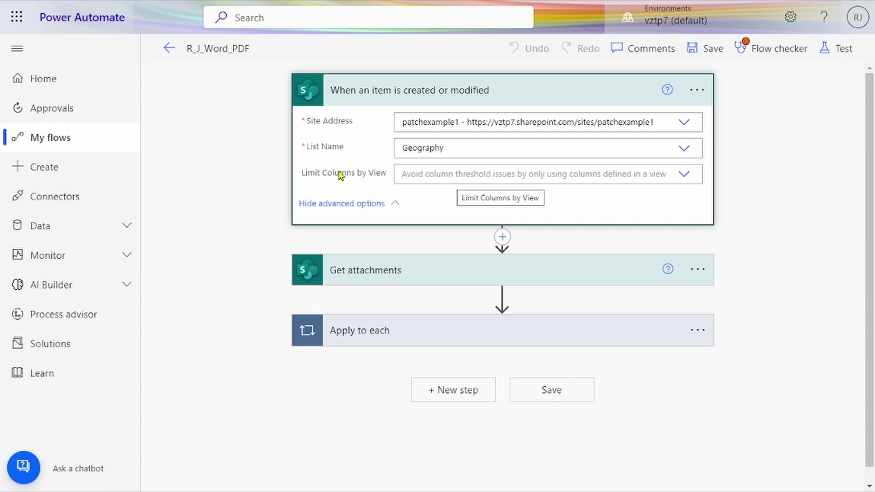
scroll(450, 178, "down", 1)
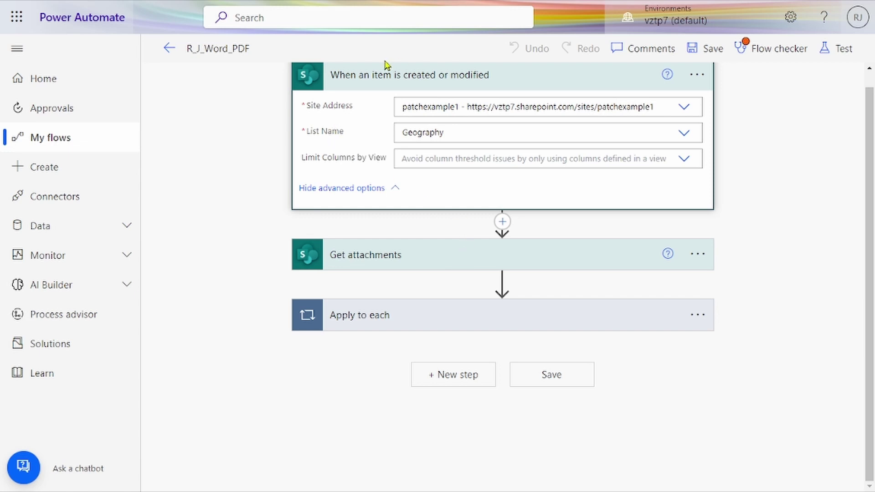
- Expand the Get attachments, Apply to each and Get attachment content steps
left_click(382, 261)
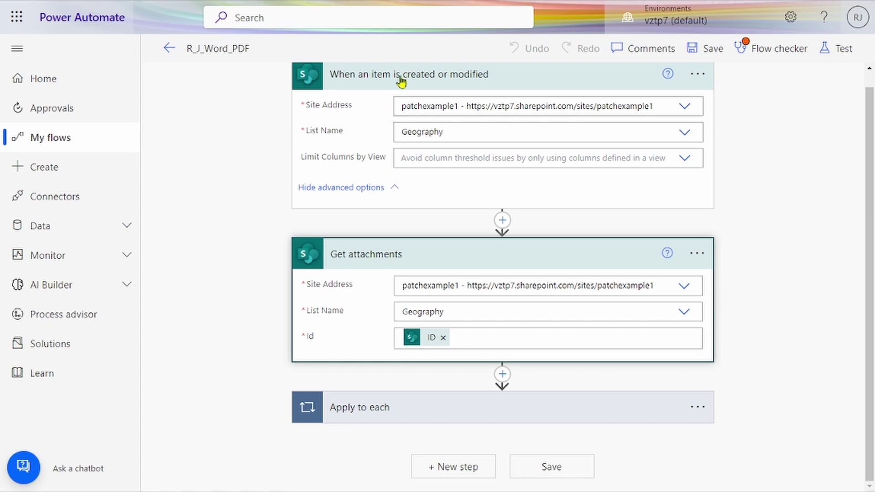
mouse_move(426, 339)
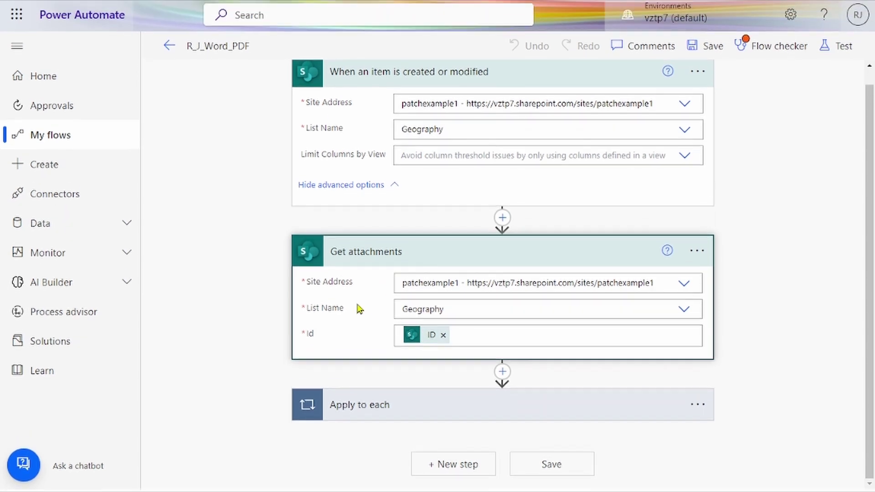
left_click(425, 426)
scroll(424, 423, "down", 3)
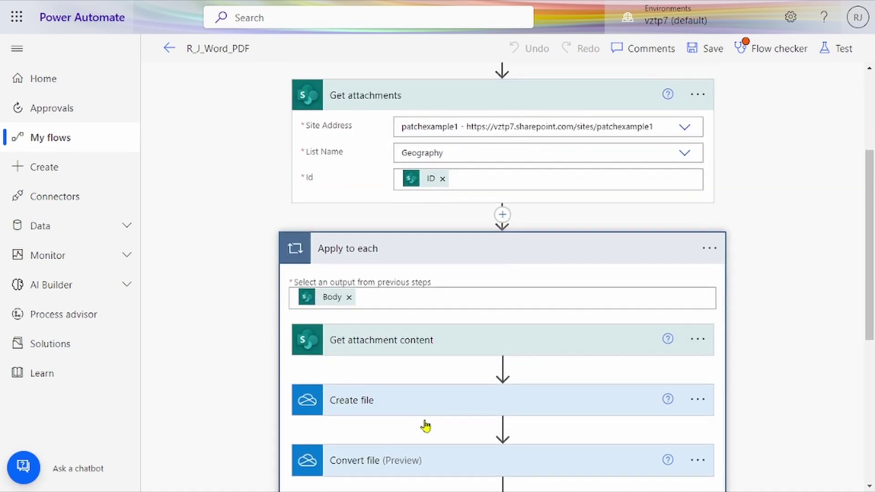
left_click(421, 345)
scroll(420, 342, "down", 2)
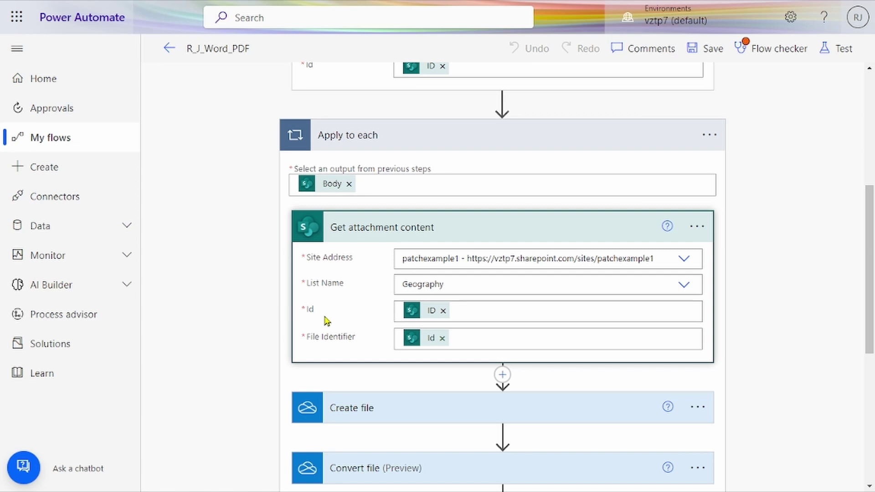
- Scroll through the Apply to each loop to review Create file, Convert file and attachment steps
scroll(472, 277, "up", 6)
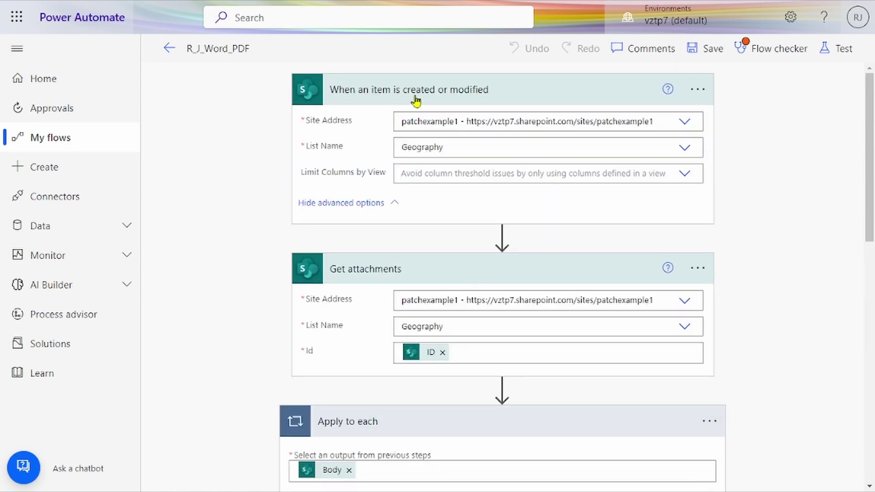
scroll(415, 101, "down", 6)
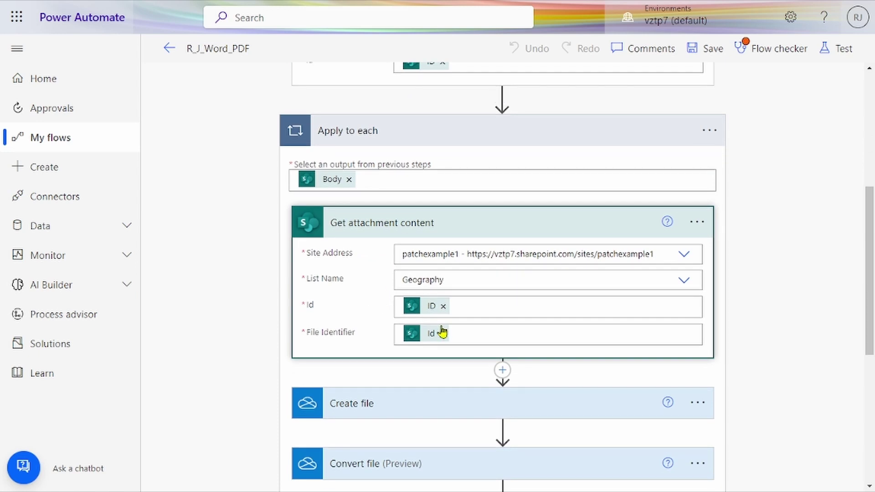
scroll(438, 332, "up", 3)
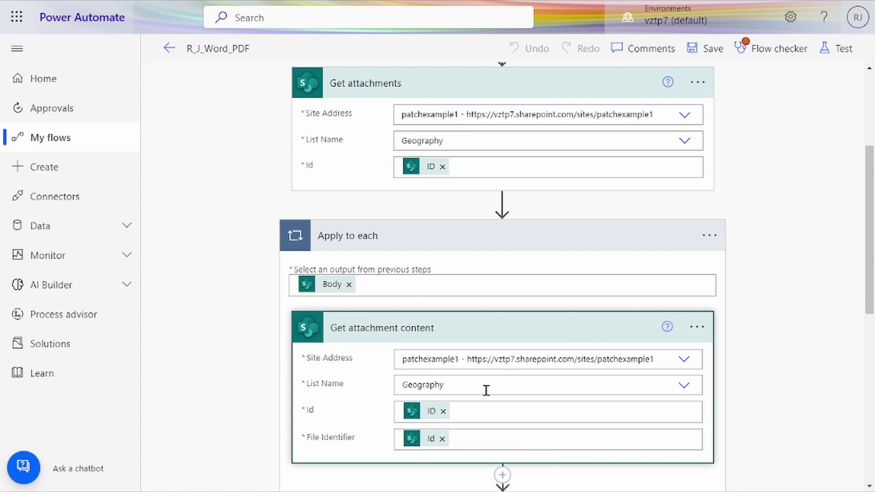
scroll(461, 276, "down", 2)
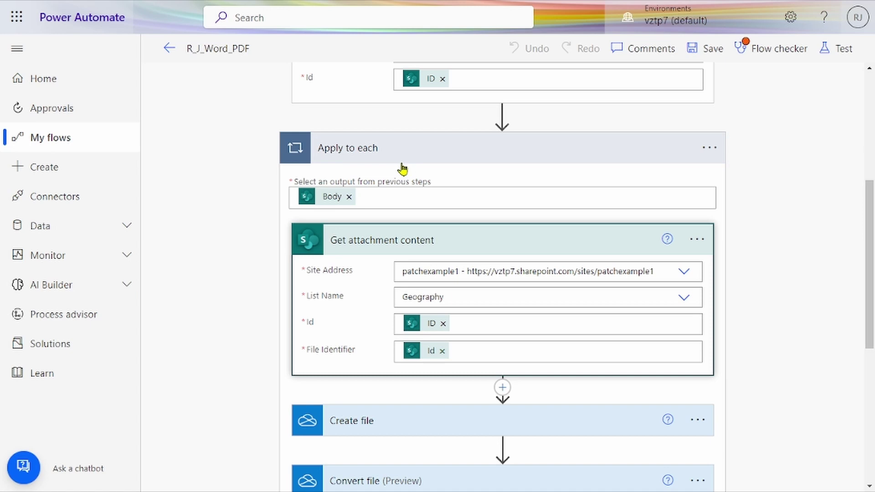
scroll(402, 168, "down", 4)
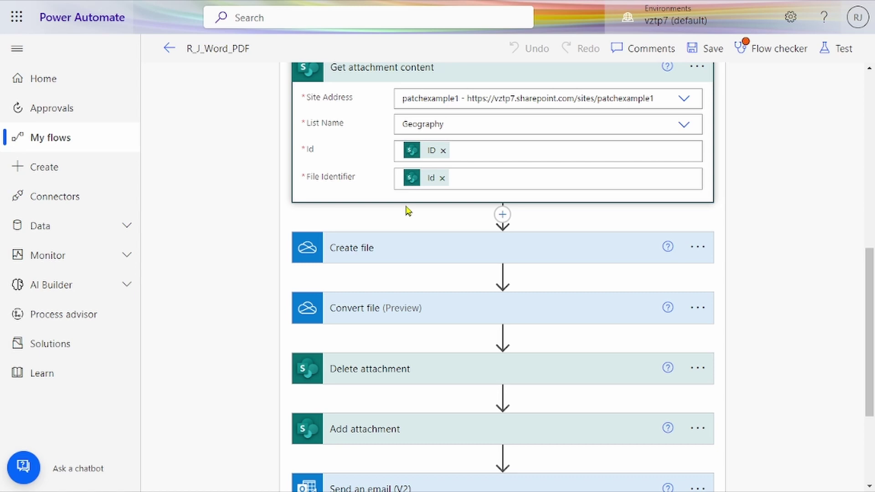
scroll(406, 210, "up", 1)
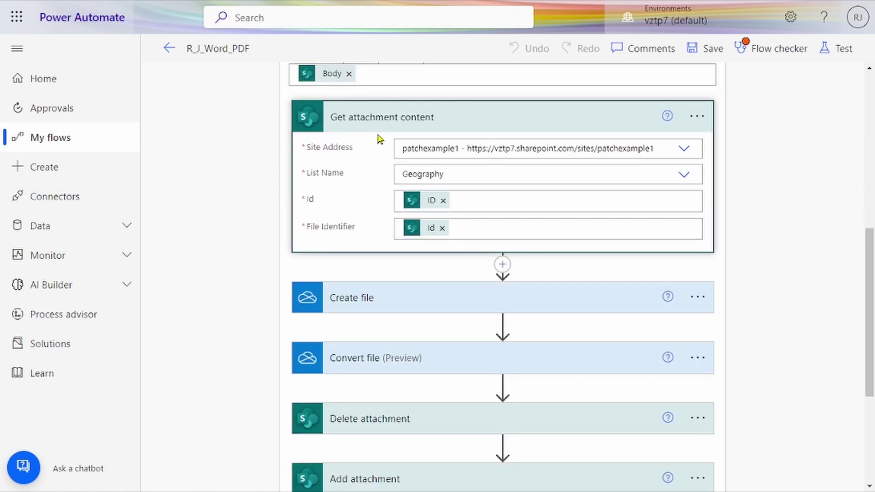
left_click(445, 313)
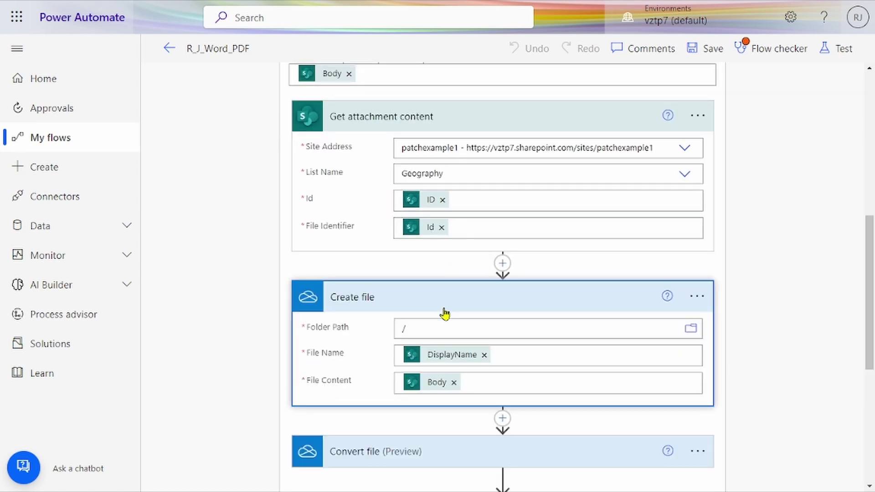
scroll(444, 314, "down", 2)
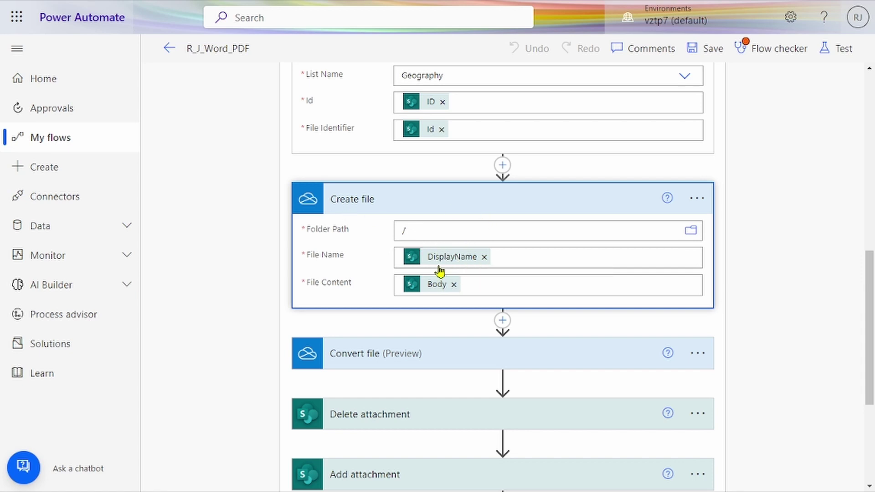
scroll(438, 291, "up", 1)
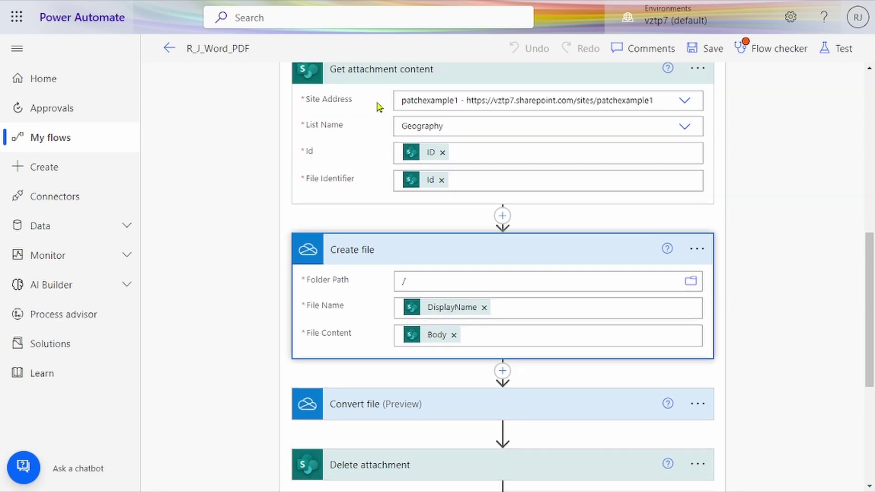
mouse_move(440, 316)
mouse_move(434, 345)
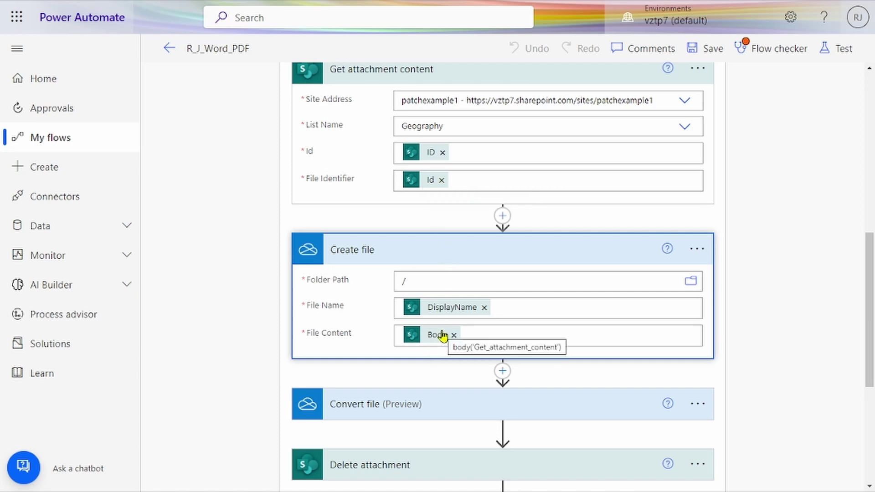
scroll(442, 336, "down", 2)
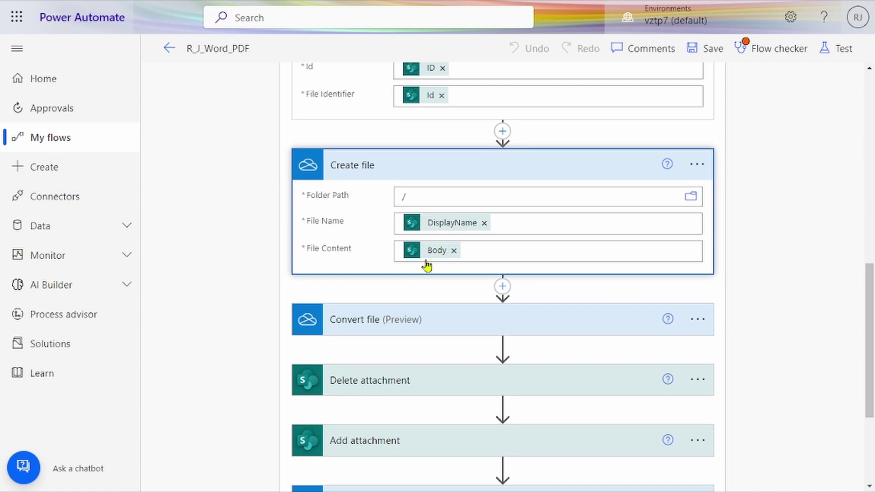
left_click(436, 332)
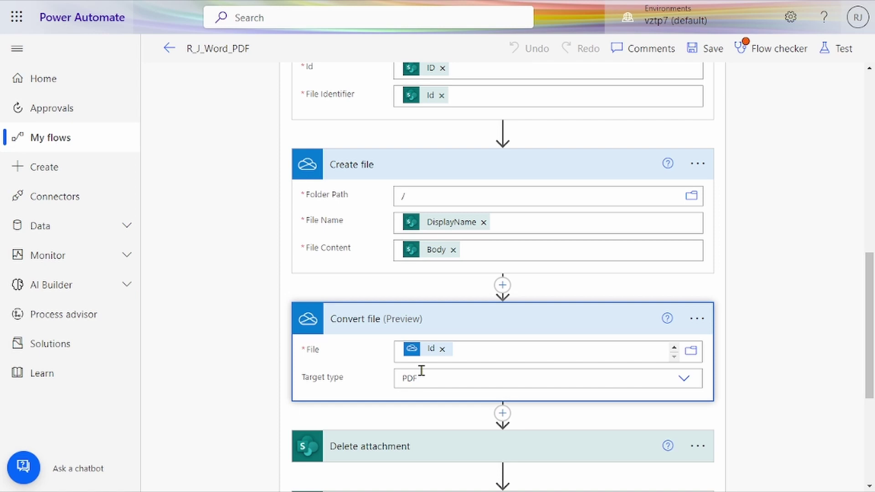
scroll(421, 375, "down", 1)
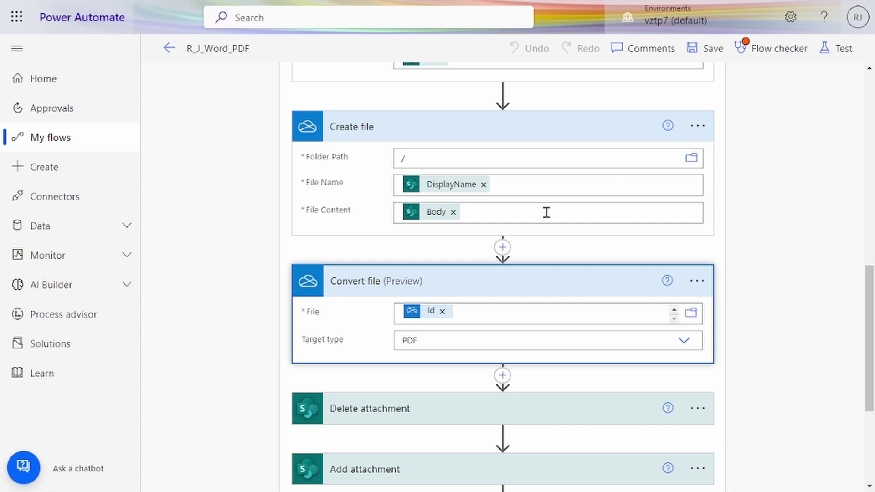
scroll(427, 217, "down", 2)
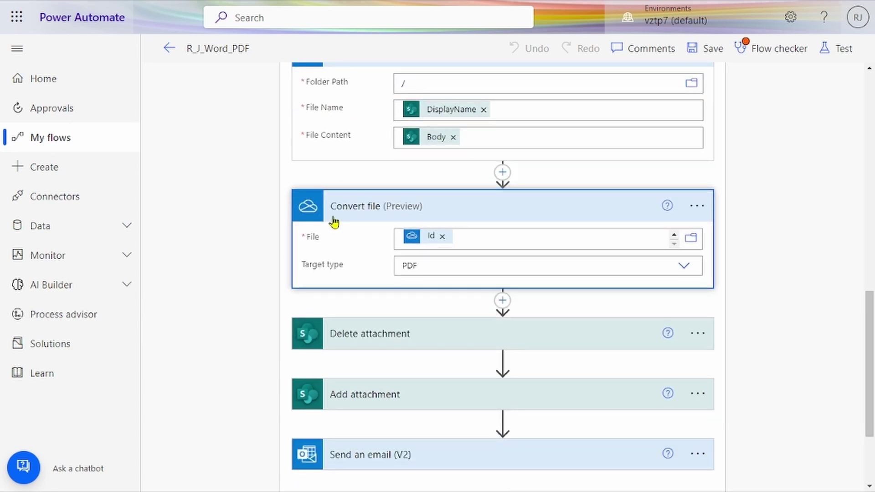
scroll(396, 237, "down", 2)
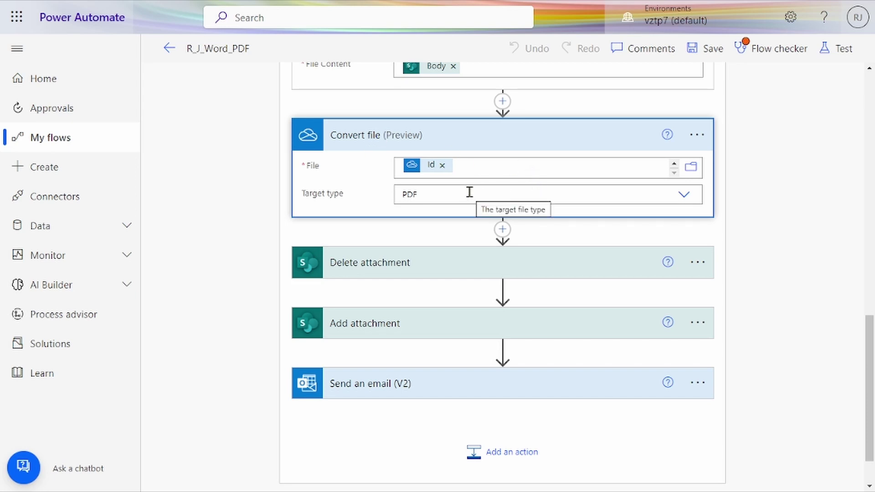
- Expand Delete attachment and compare its Geography list, trigger ID and attachment Id with earlier steps
left_click(447, 271)
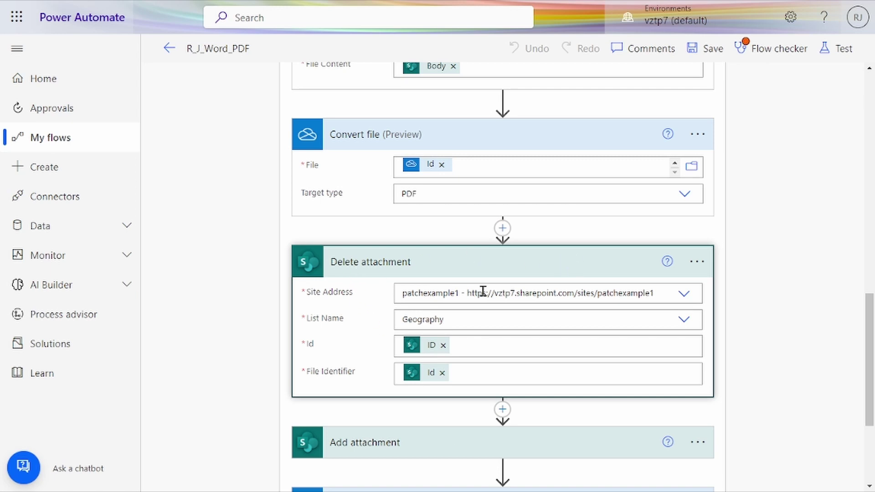
scroll(433, 316, "down", 1)
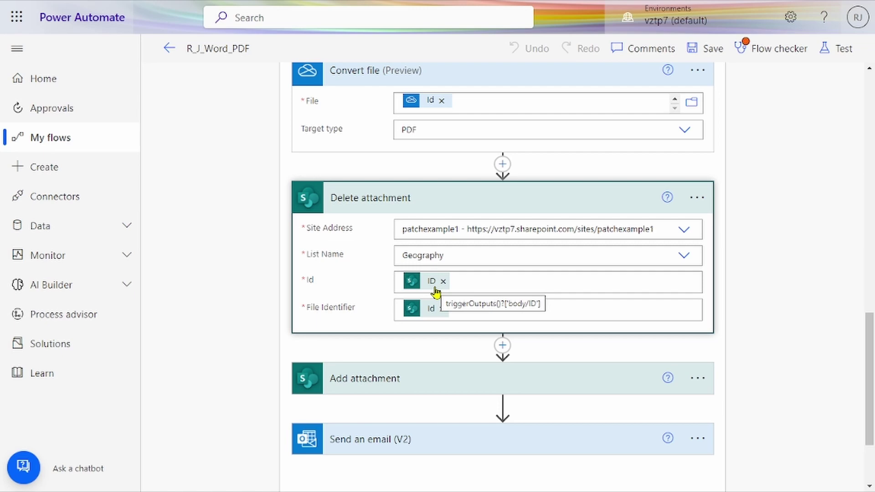
scroll(435, 292, "up", 15)
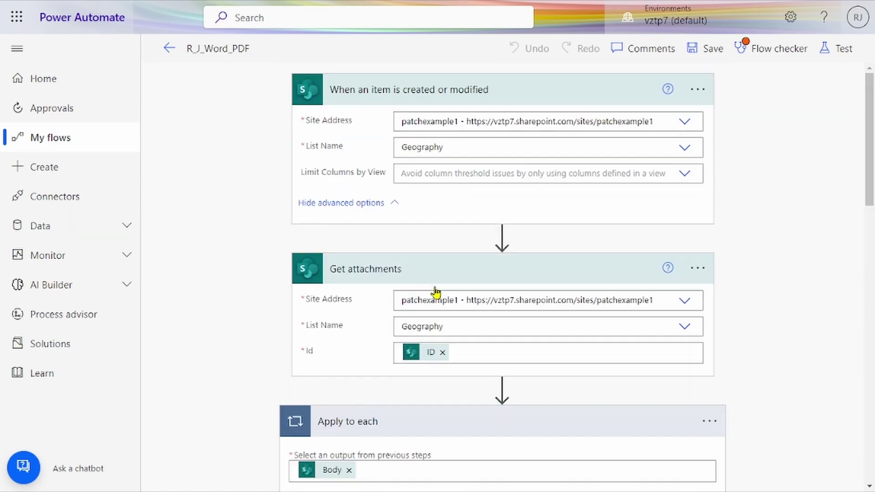
scroll(377, 93, "down", 15)
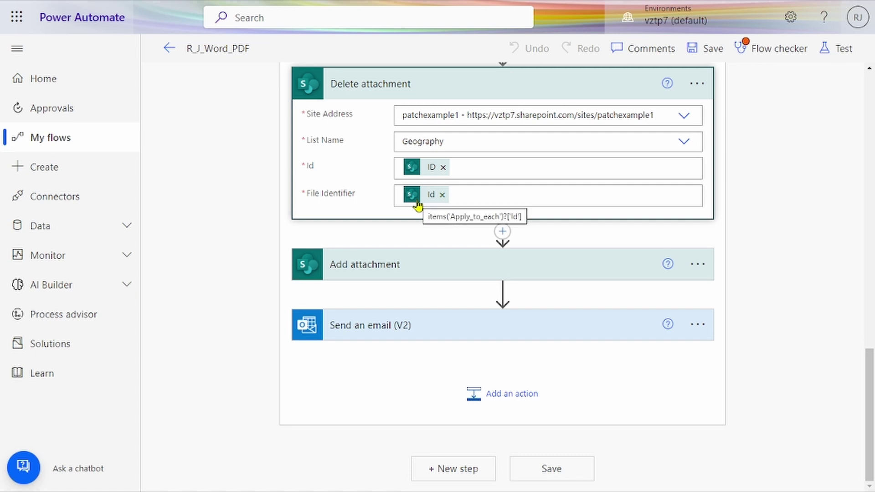
scroll(417, 205, "up", 6)
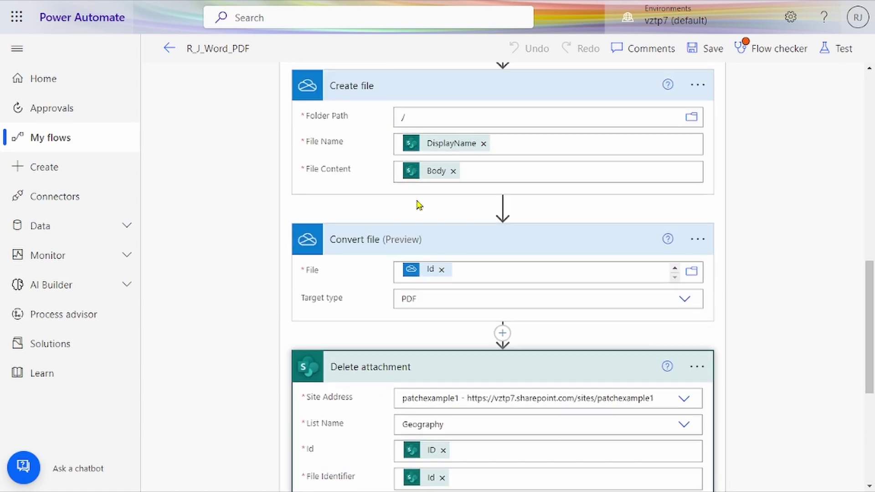
scroll(418, 205, "up", 5)
scroll(406, 150, "up", 5)
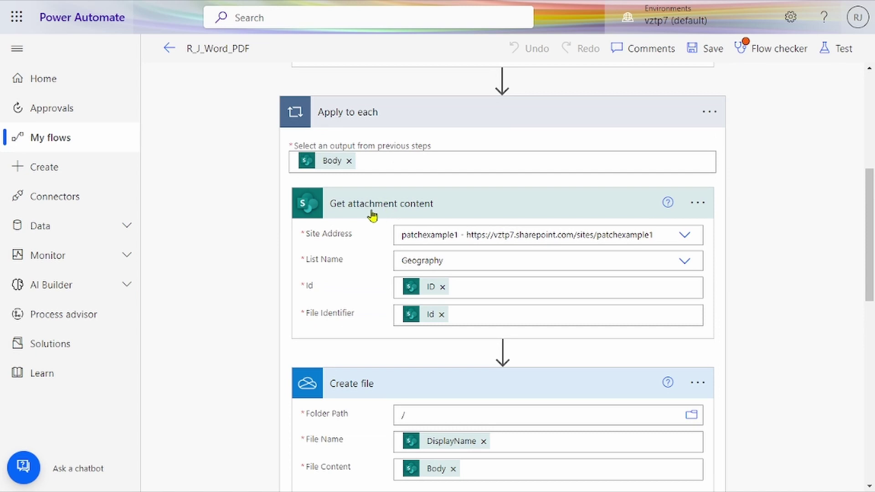
scroll(372, 145, "down", 10)
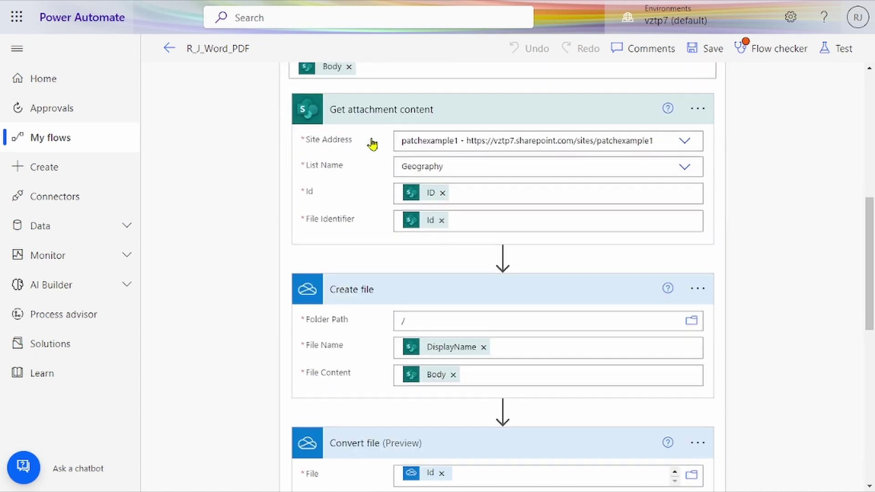
scroll(372, 145, "down", 3)
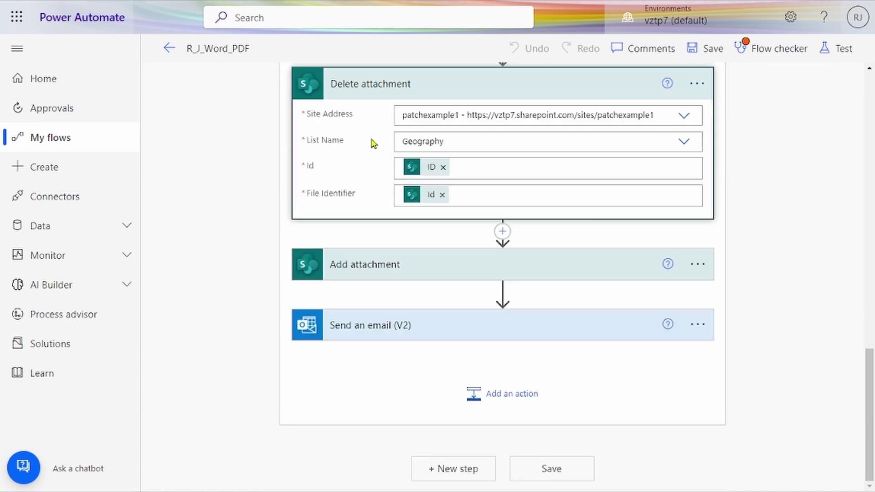
- Expand Add attachment and review its Site Address, List Name, Id, File Name and File Content
left_click(394, 265)
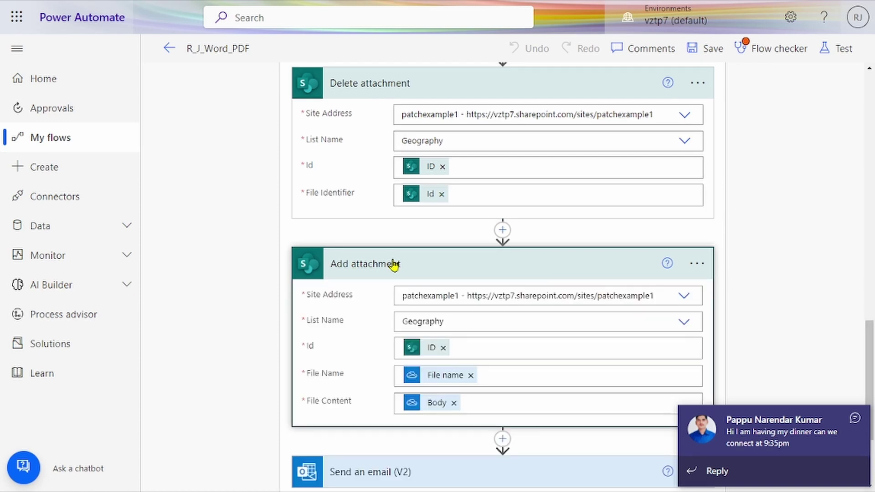
scroll(393, 265, "down", 2)
scroll(394, 264, "down", 1)
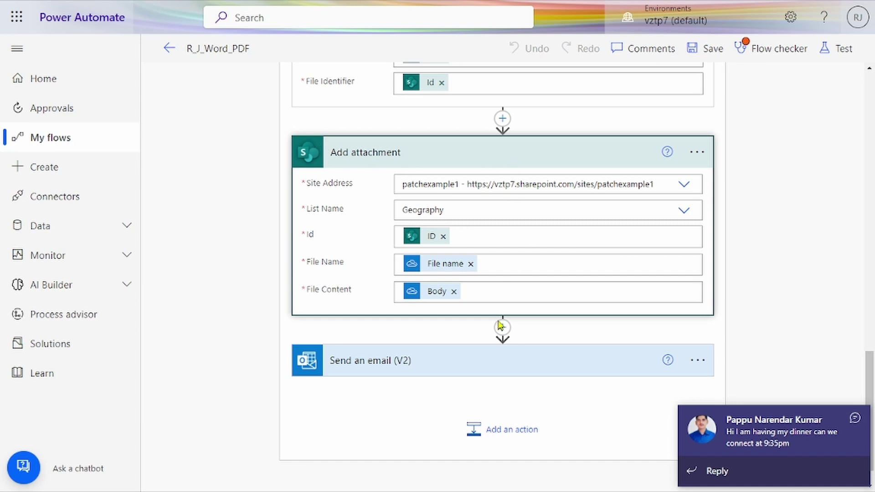
scroll(444, 271, "up", 2)
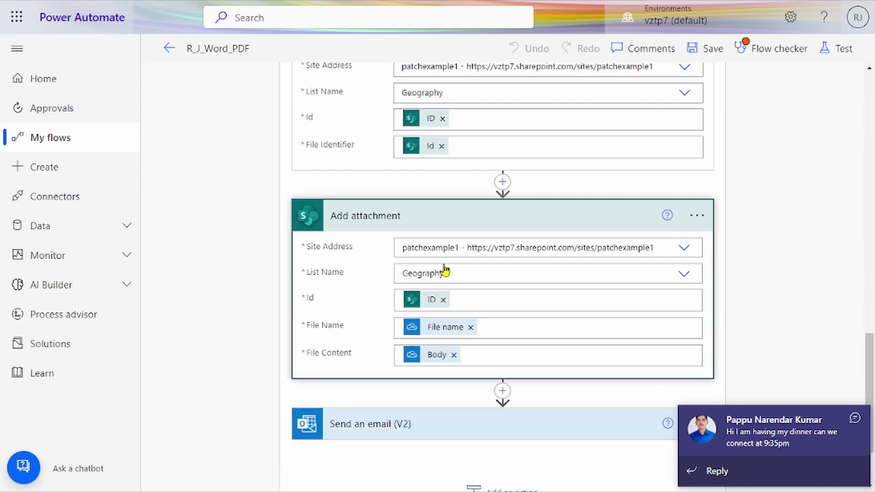
scroll(444, 271, "up", 6)
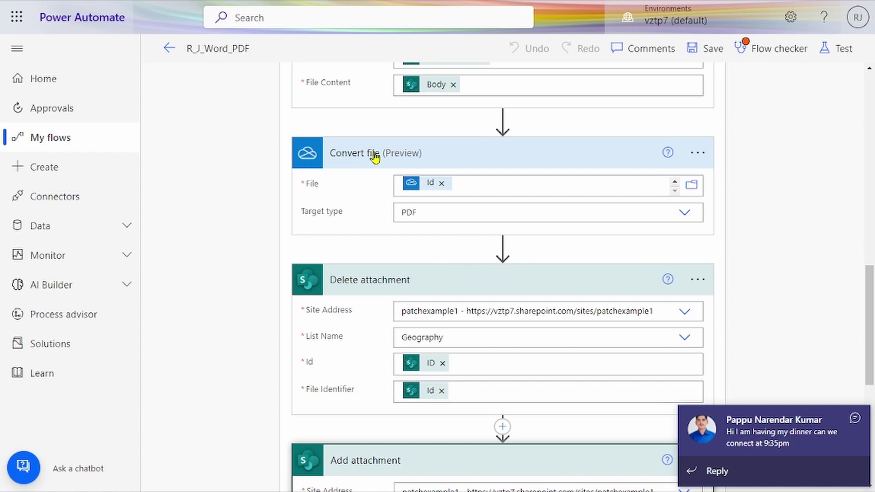
scroll(374, 156, "down", 5)
scroll(418, 272, "up", 4)
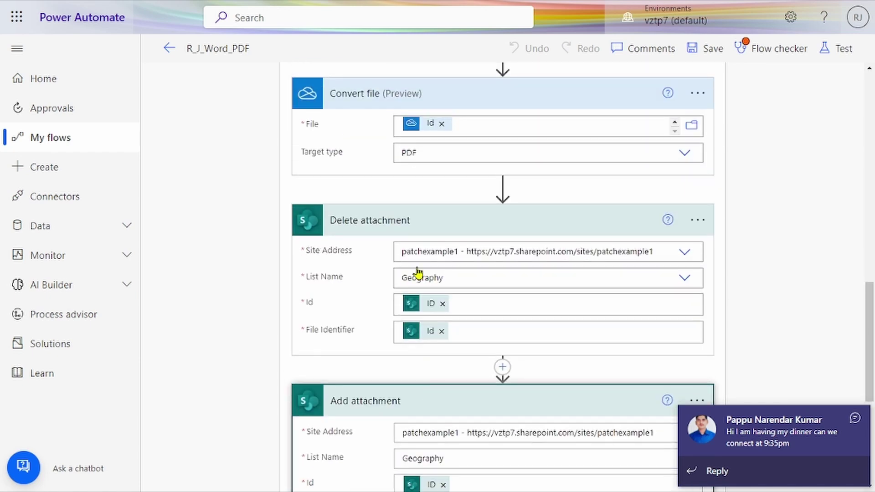
scroll(363, 121, "down", 7)
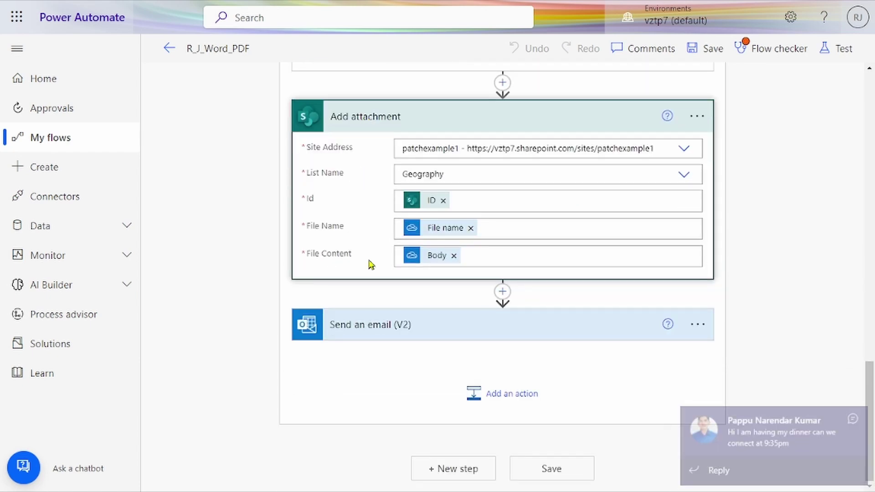
- Expand the Send an email (V2) step to show subject 'Converted File', CC, and the converted file's name and body attachment
left_click(391, 338)
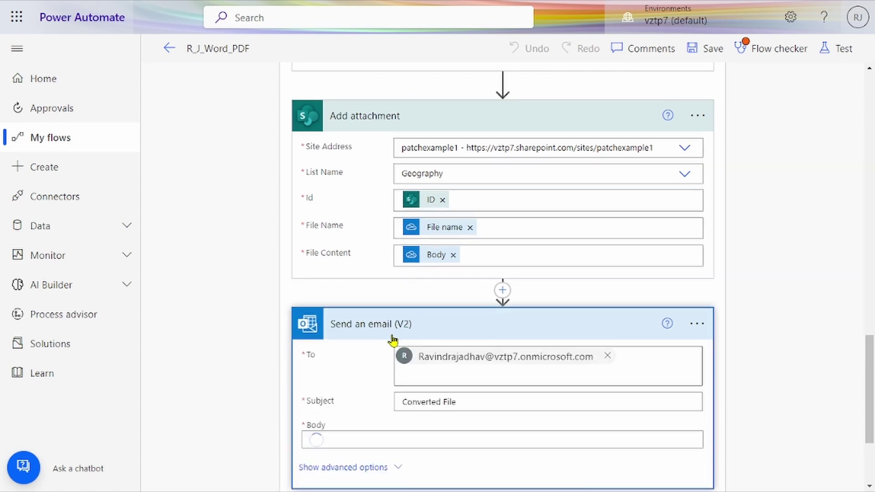
scroll(391, 339, "down", 2)
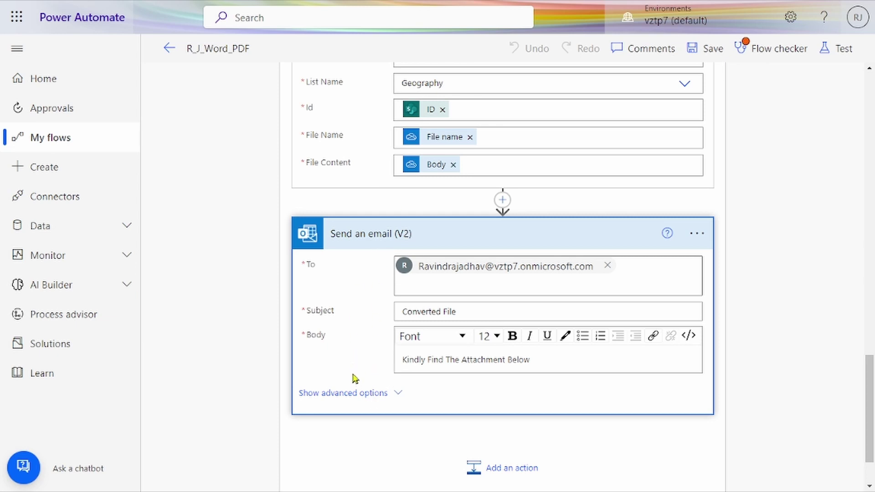
left_click(354, 390)
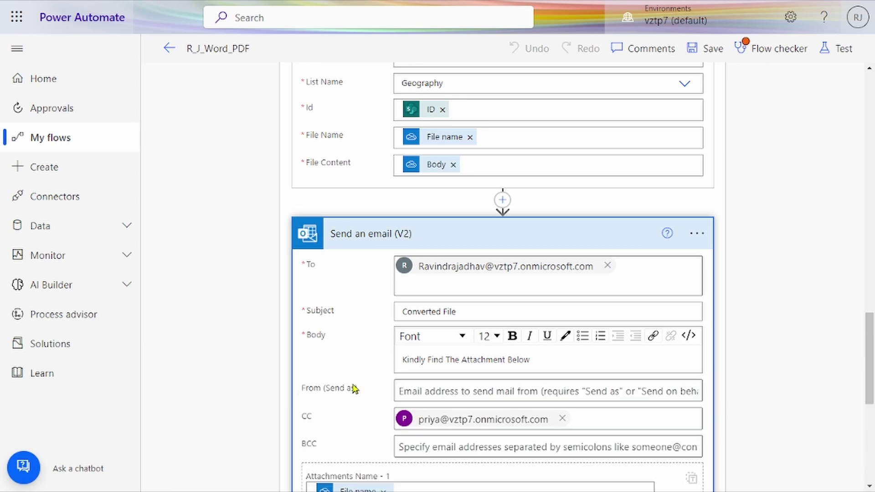
scroll(502, 316, "down", 1)
scroll(501, 316, "down", 1)
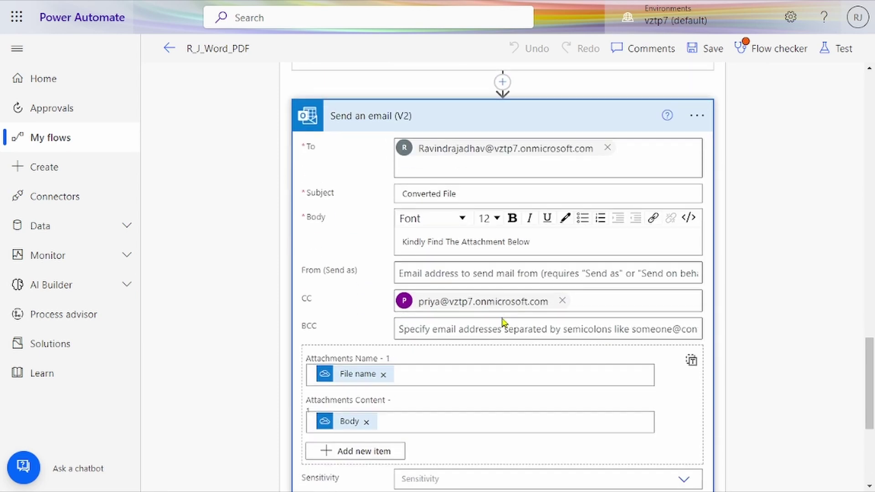
scroll(504, 252, "down", 1)
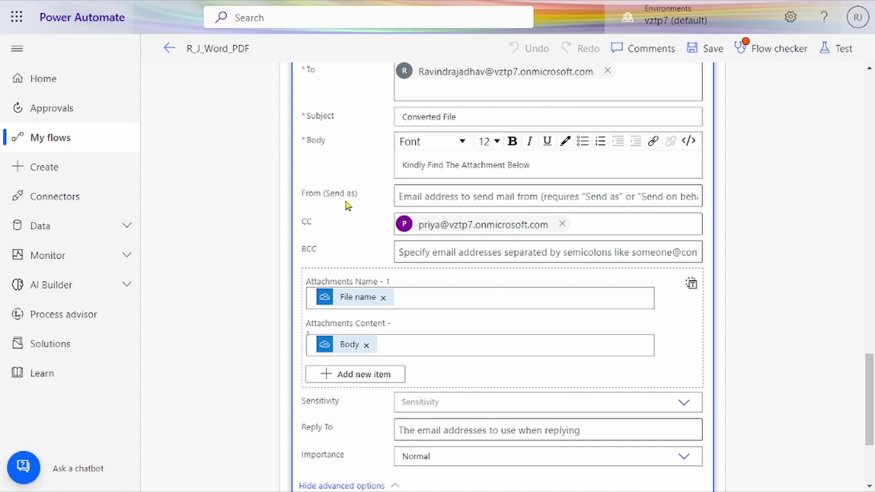
scroll(347, 205, "down", 1)
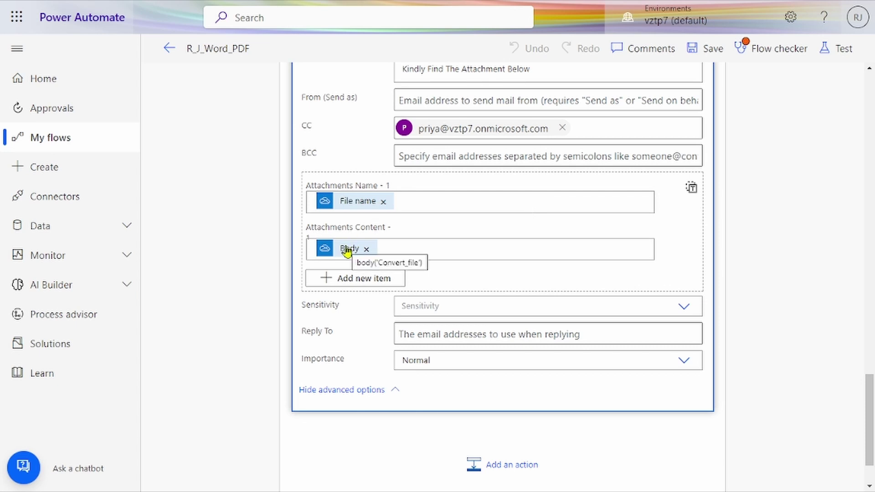
scroll(347, 251, "up", 15)
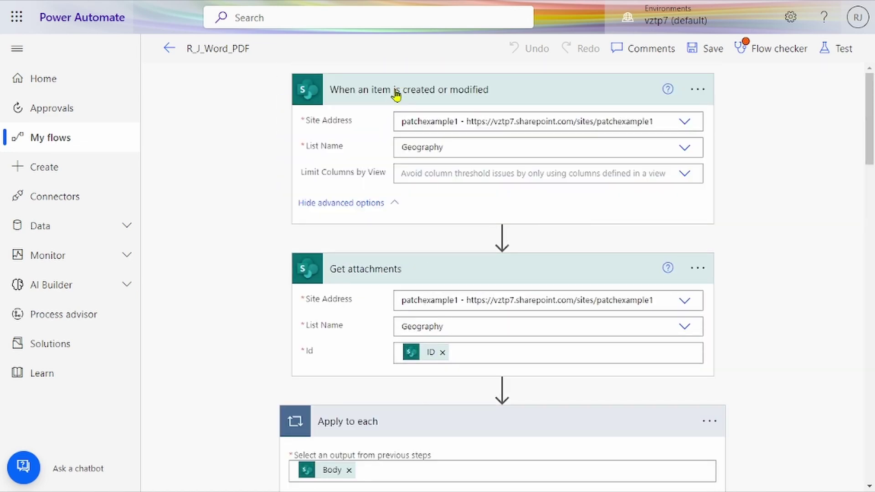
- Collapse the item created or modified trigger and the Apply to each loop back to headers
left_click(396, 94)
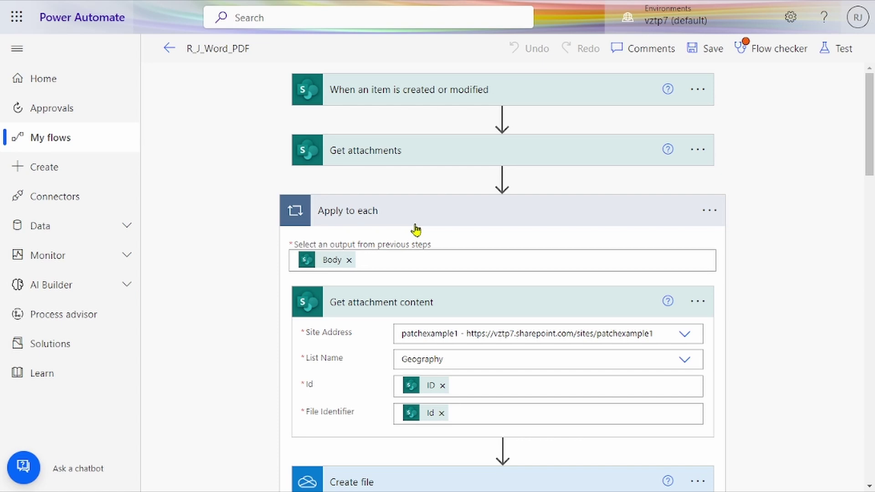
left_click(415, 224)
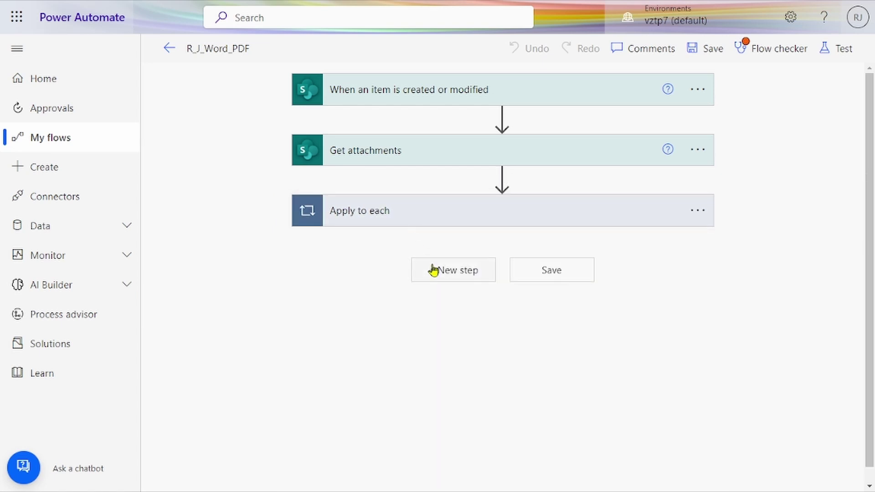